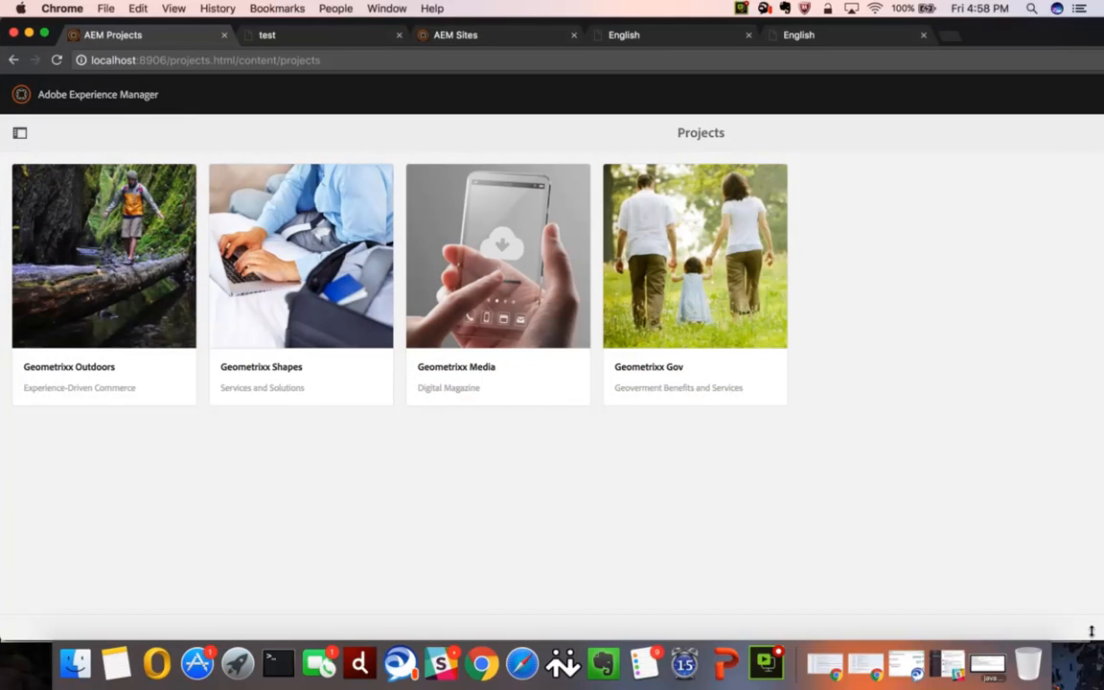
- Open the Cloud Services page from the Deployment tools of Adobe Experience Manager
drag(1093, 624, 1093, 619)
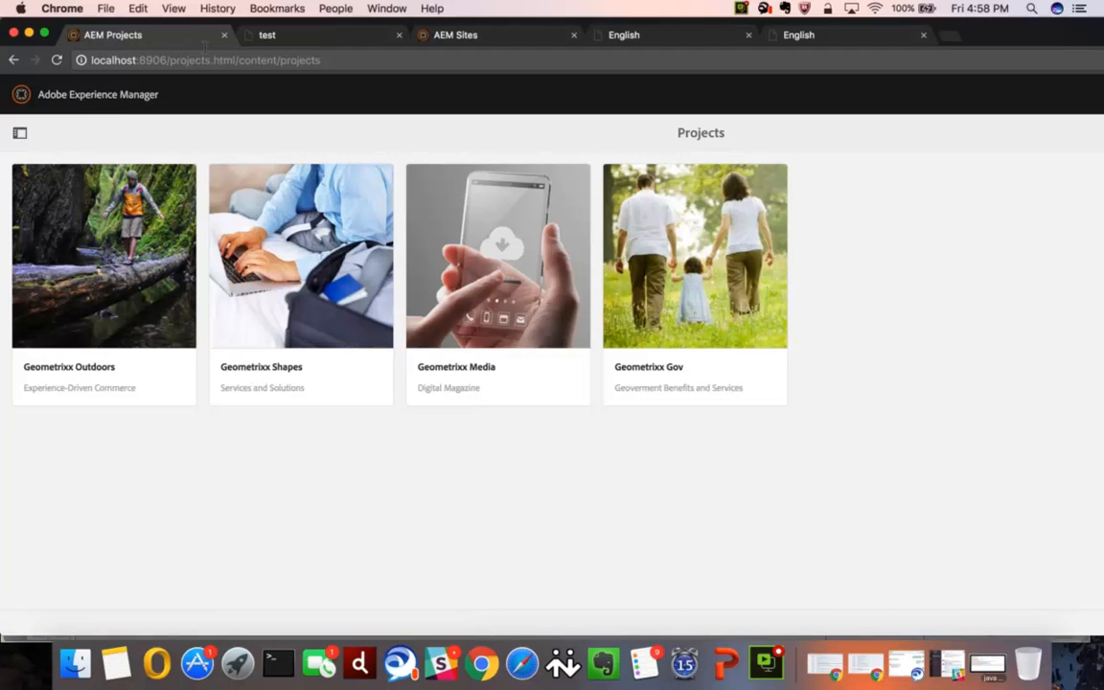
click(19, 132)
click(21, 176)
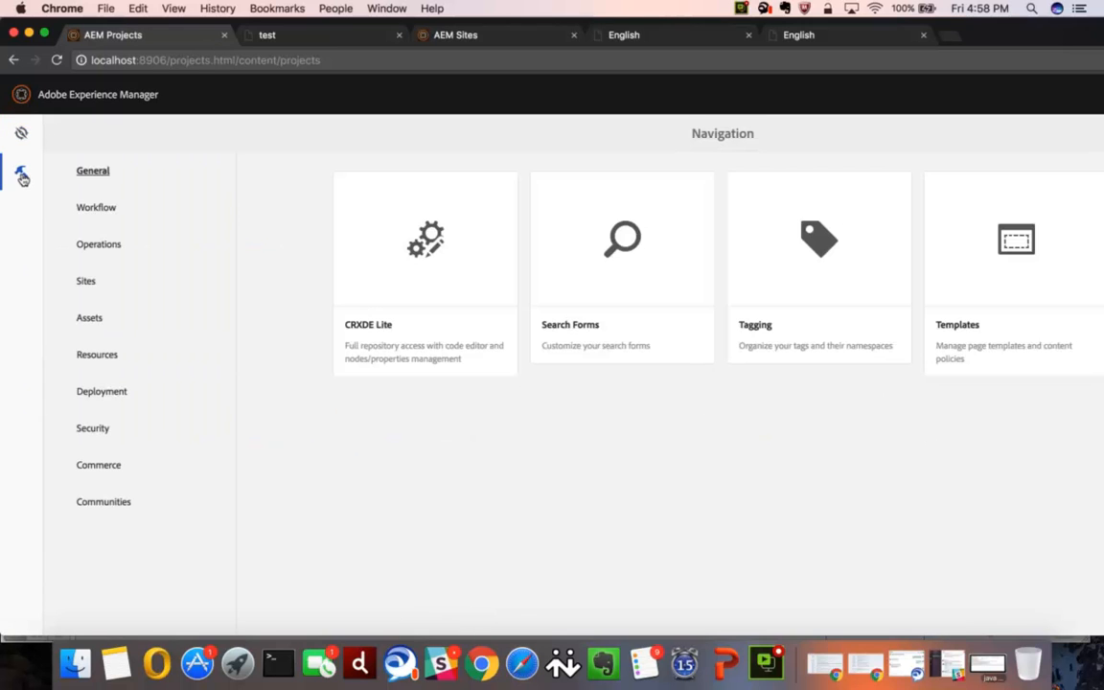
click(100, 392)
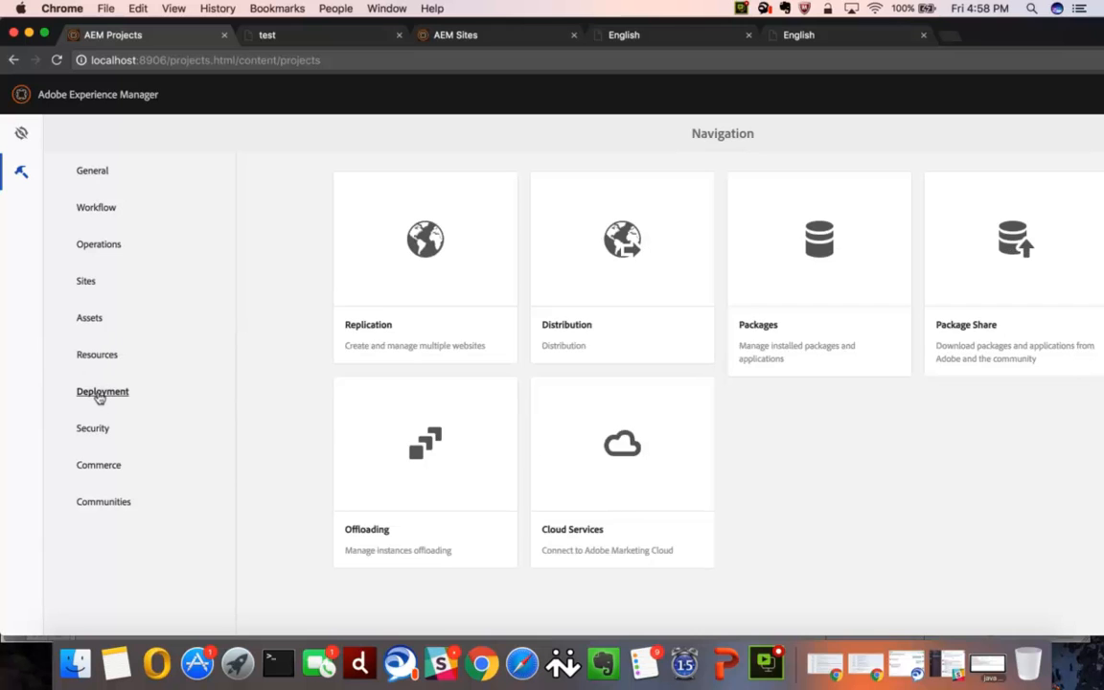
click(551, 427)
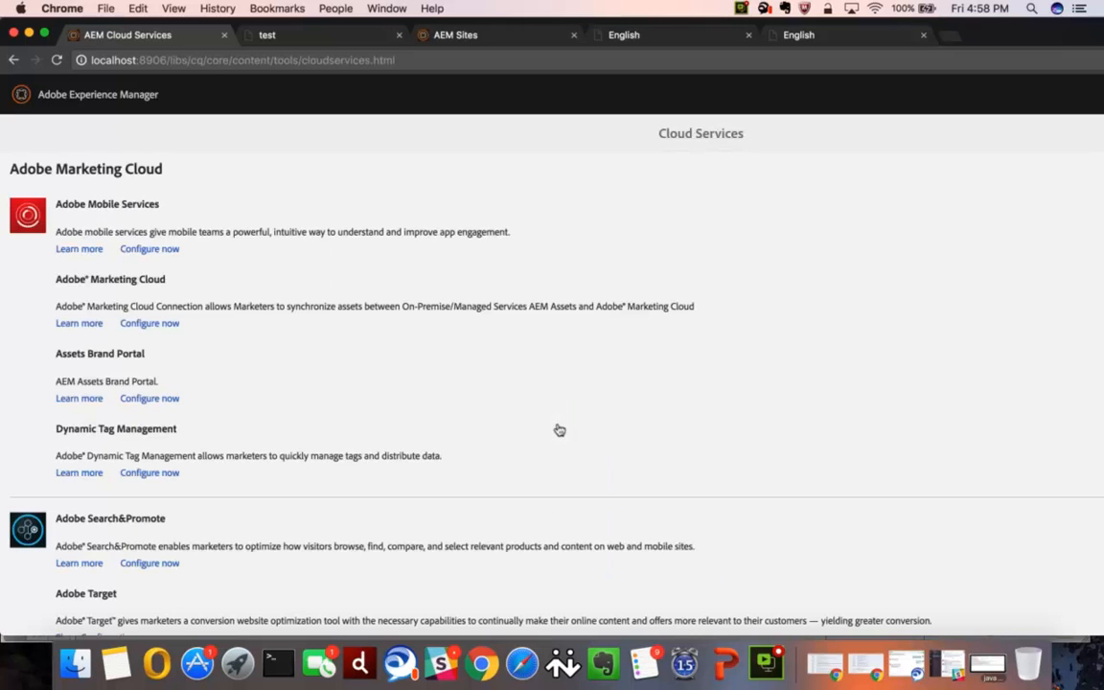
- List the available Adobe Target configurations and view the form for creating a new one, closing it without saving
scroll(464, 402, down, 5)
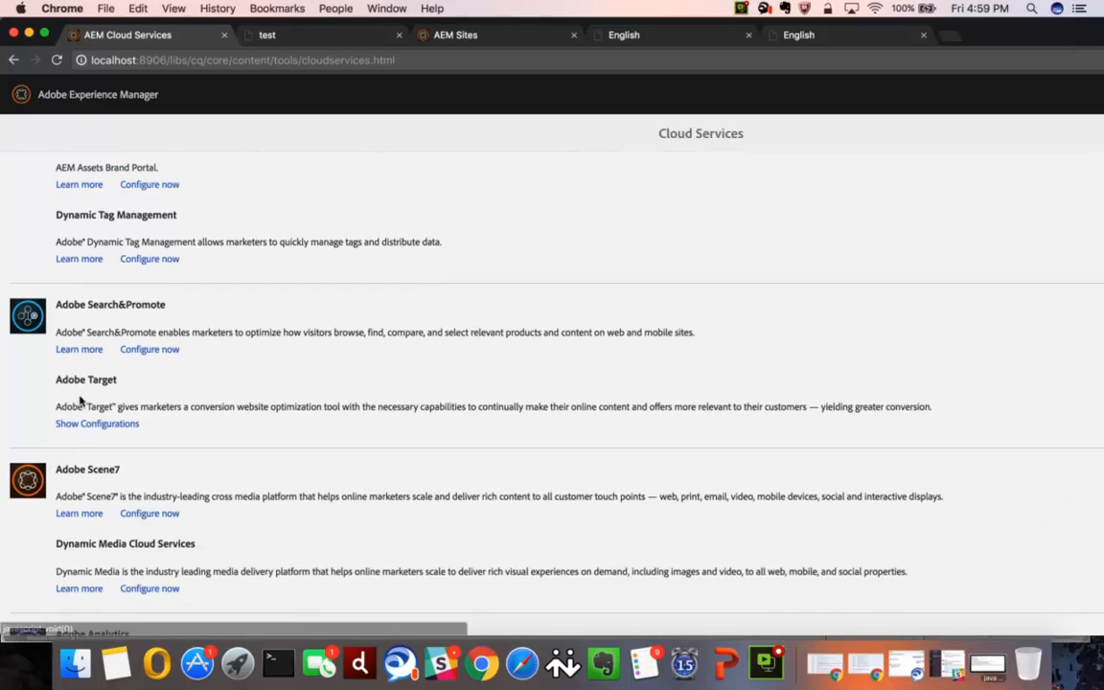
click(96, 422)
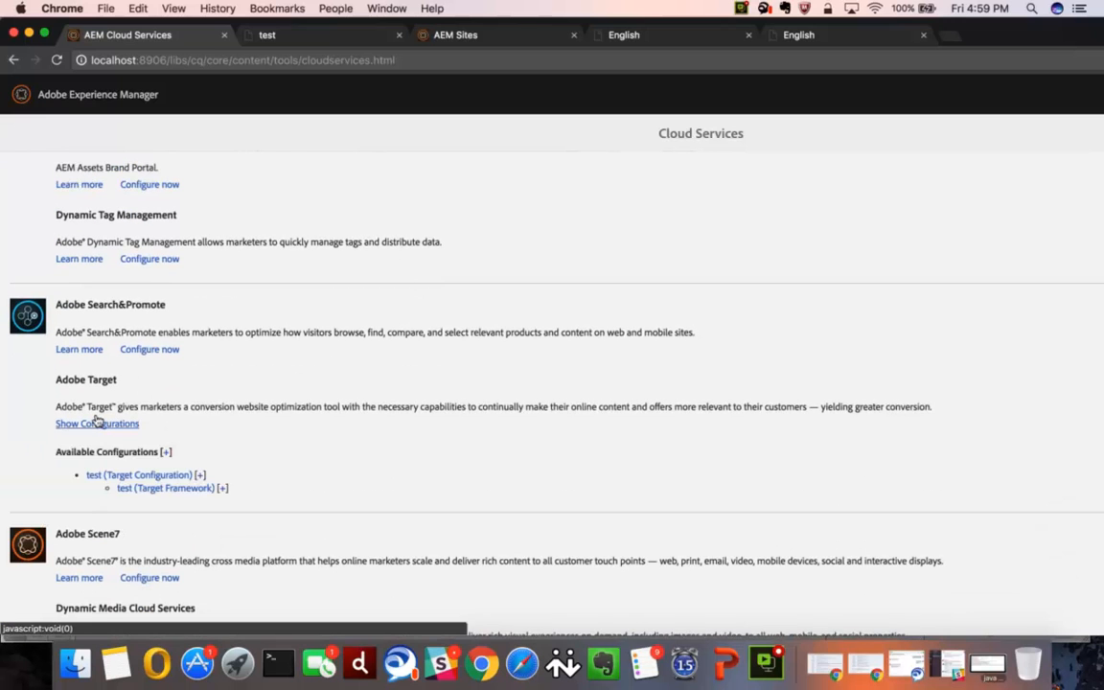
click(163, 451)
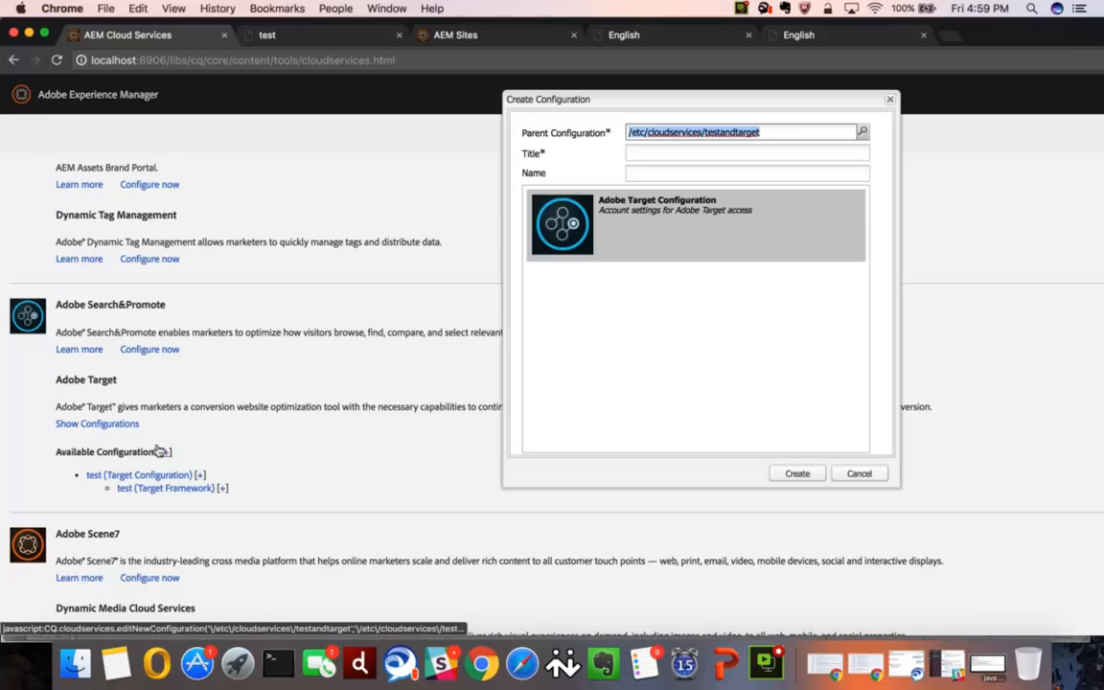
click(861, 473)
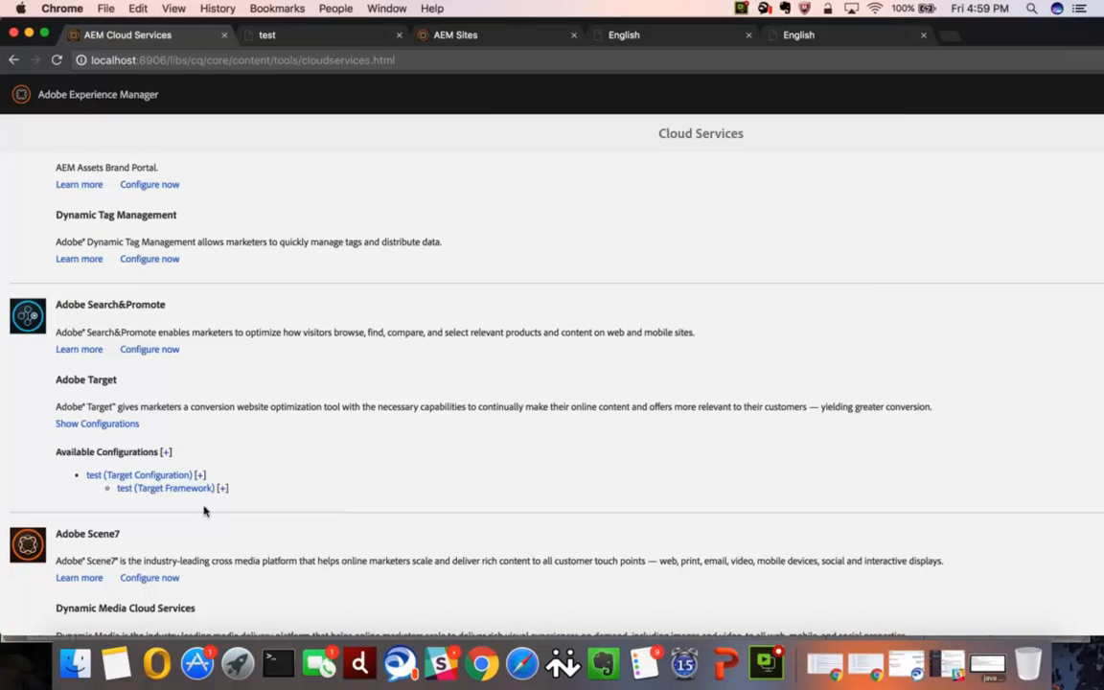
- Create an Adobe Target framework titled test2TEST under the test Target configuration
scroll(204, 510, down, 2)
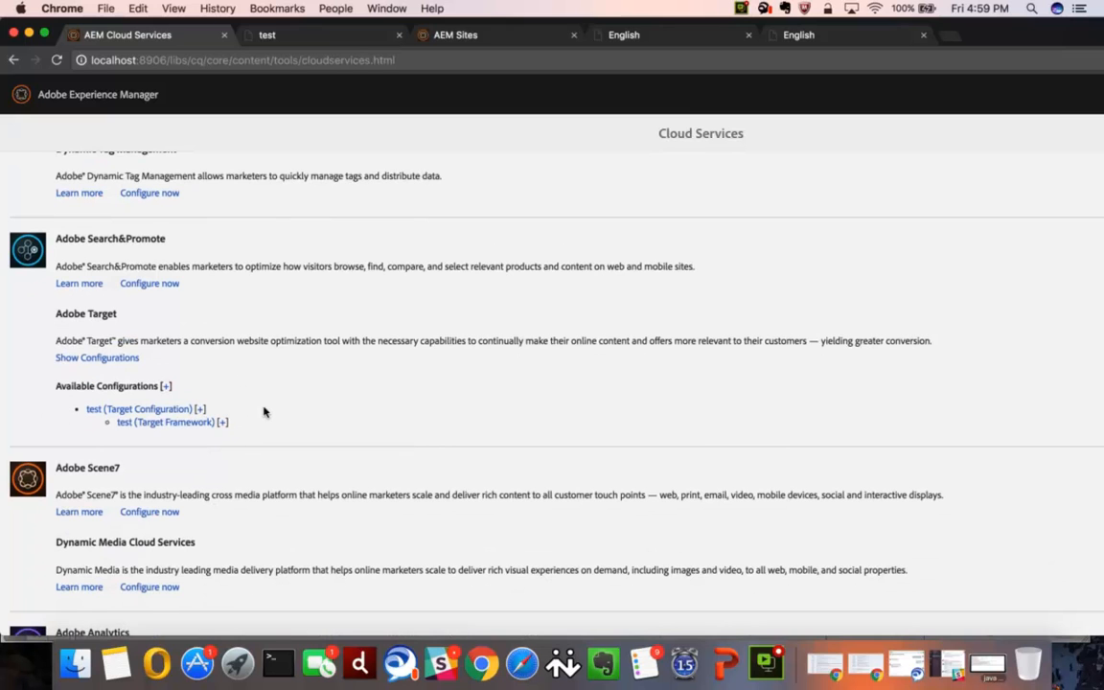
click(194, 408)
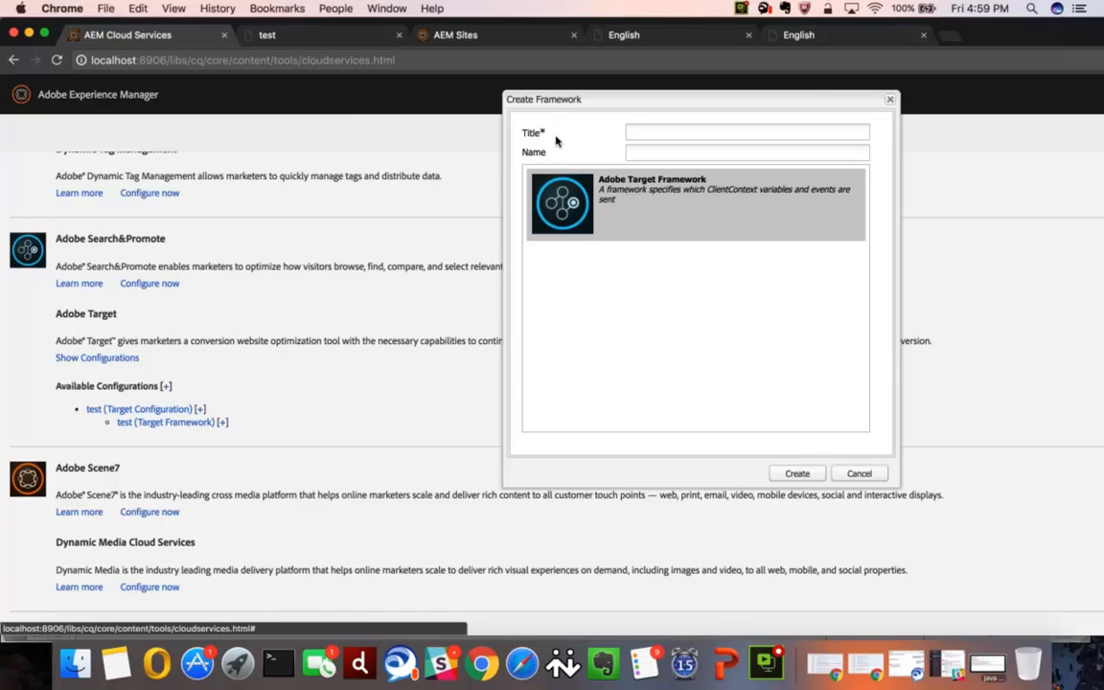
click(632, 130)
text(test2TEST)
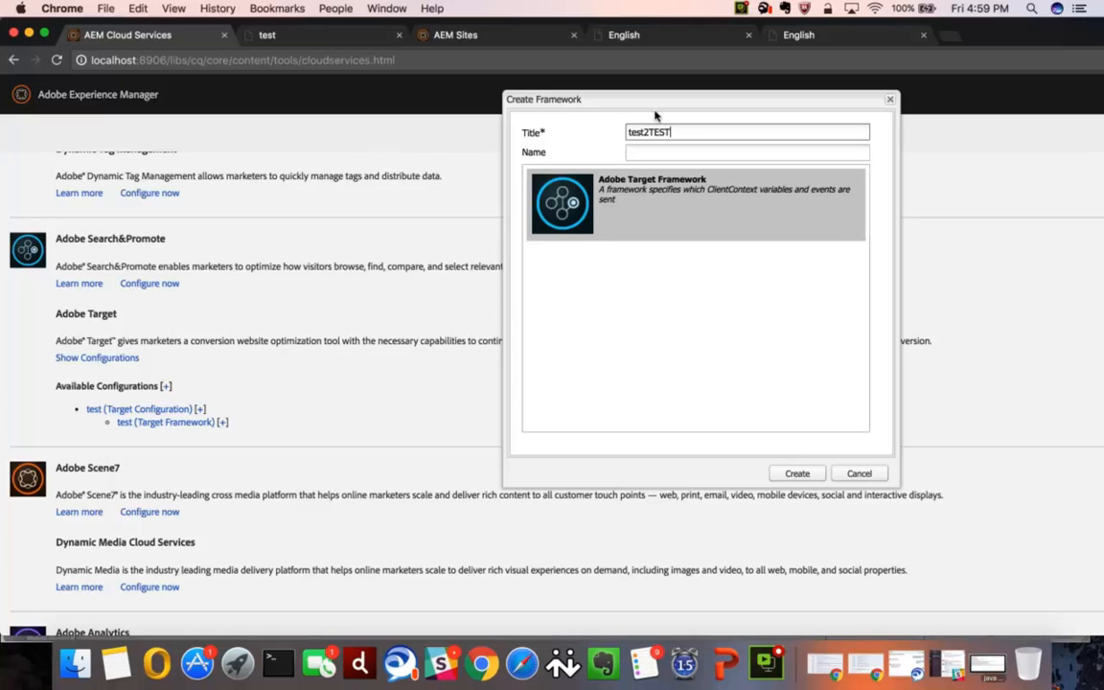
key(super+a)
key(super+c)
click(629, 152)
key(super+v)
click(797, 474)
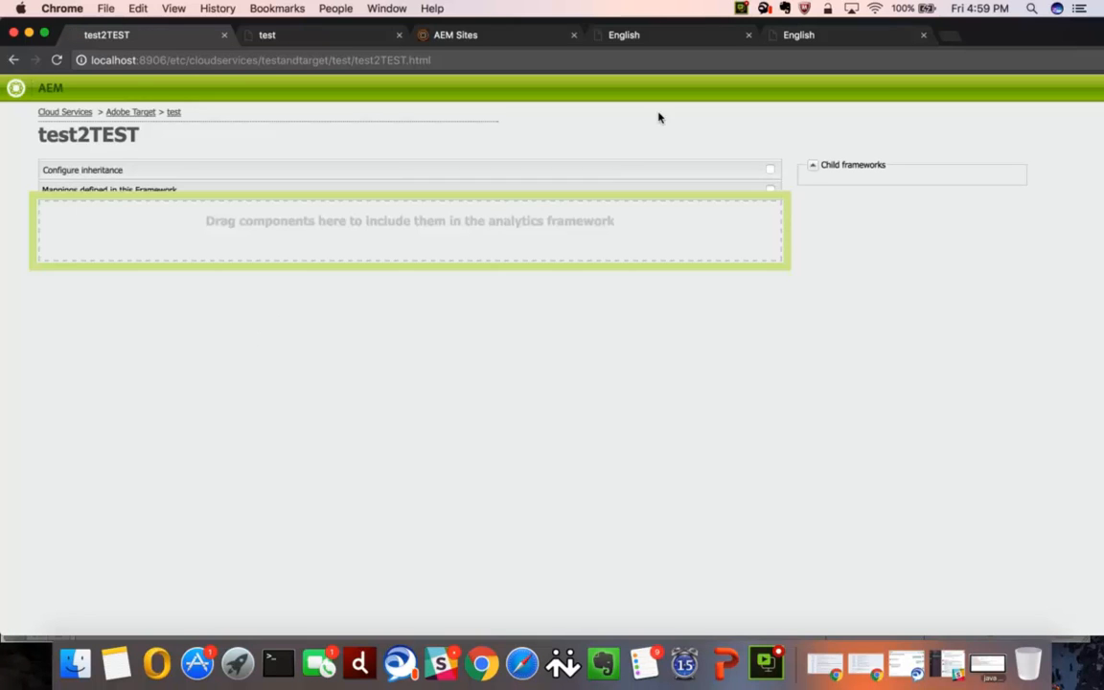
- Review the variable mappings of the existing test framework and the settings of the test Target configuration
click(12, 61)
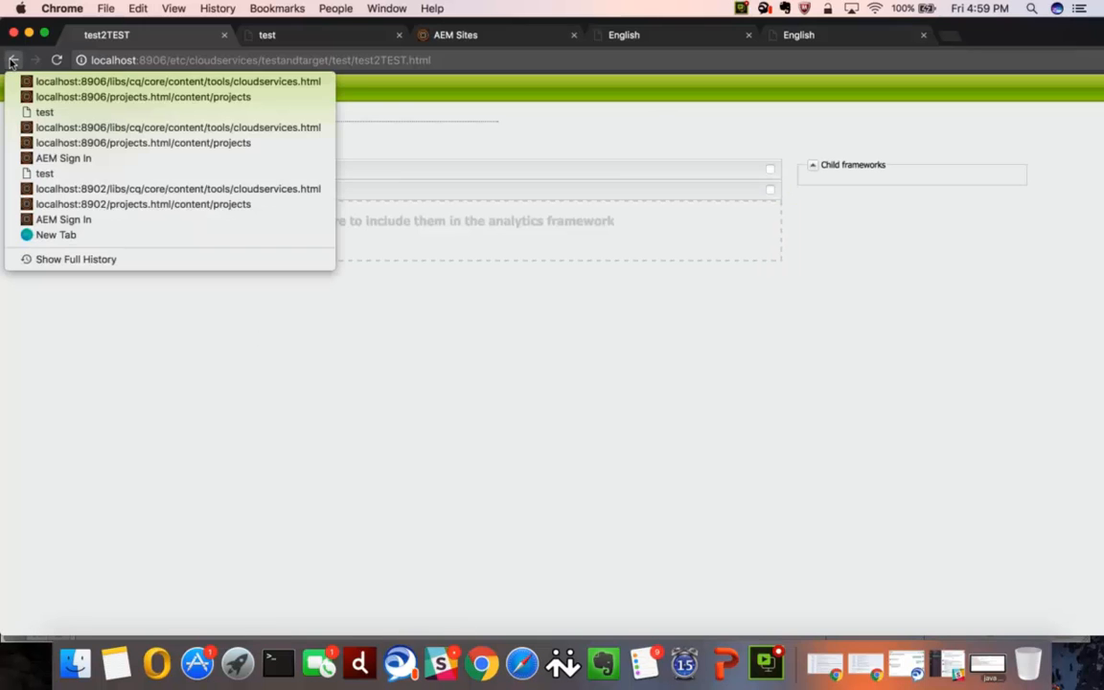
click(349, 110)
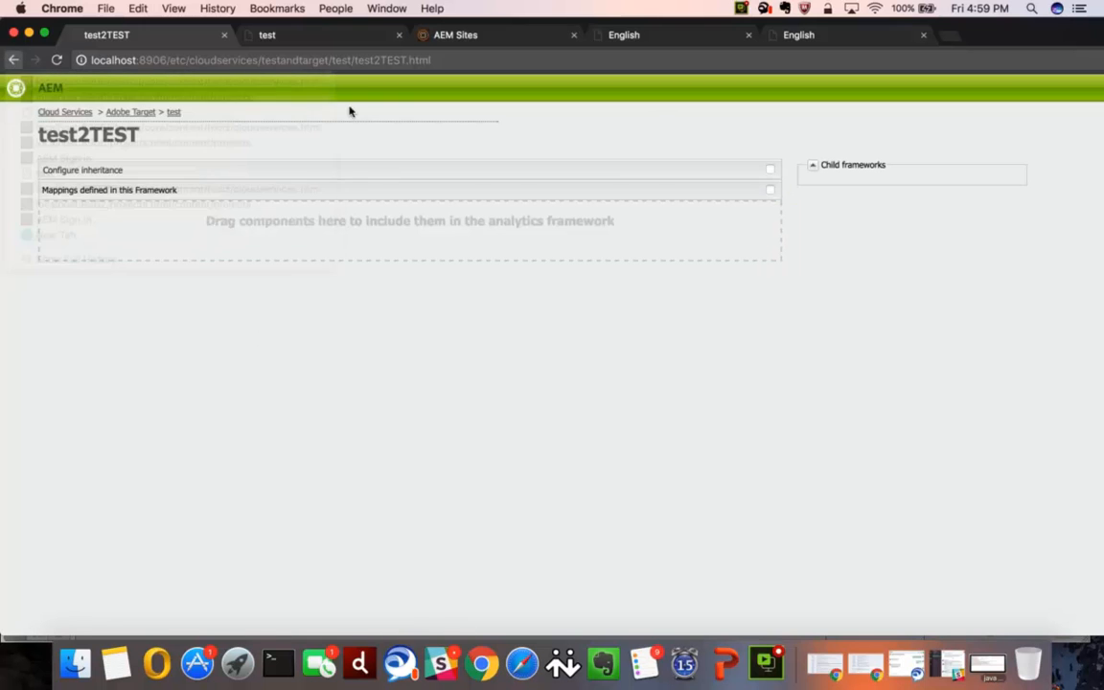
click(122, 112)
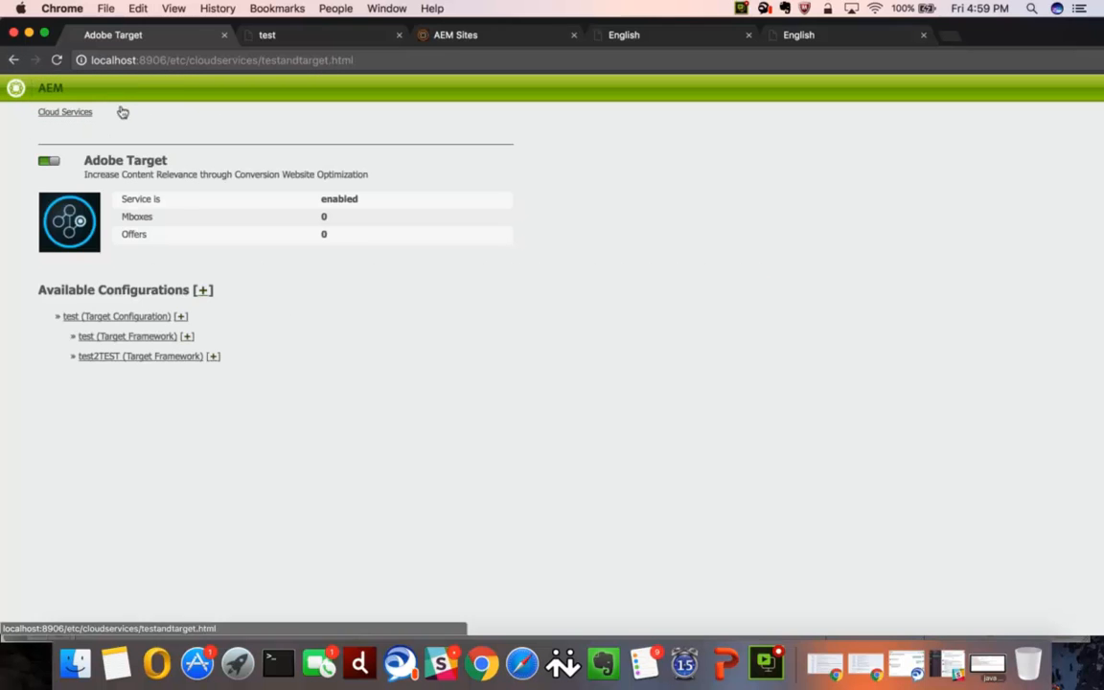
click(136, 337)
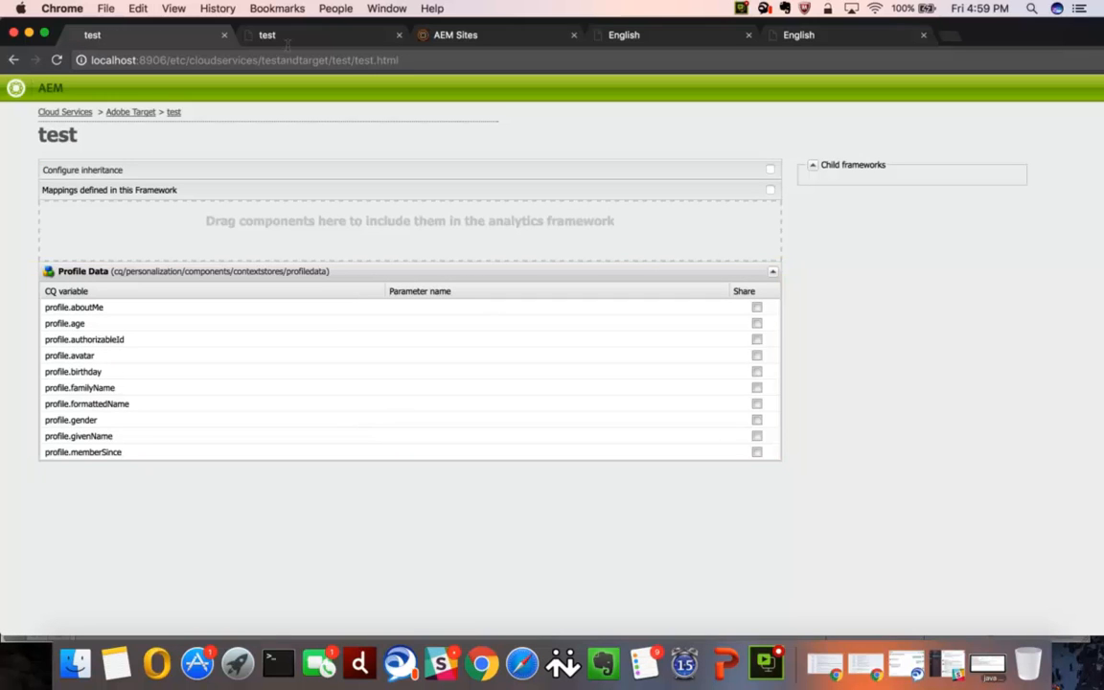
click(325, 38)
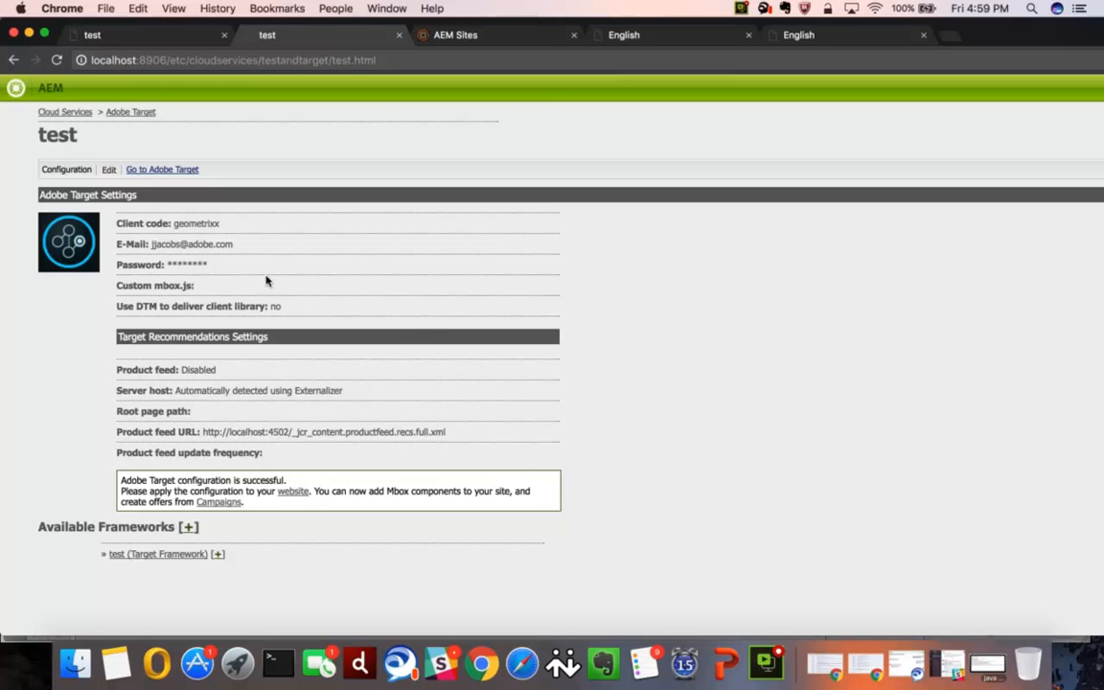
- Open the Geometrixx Media English page for editing and show the cloud services in its page properties
click(497, 37)
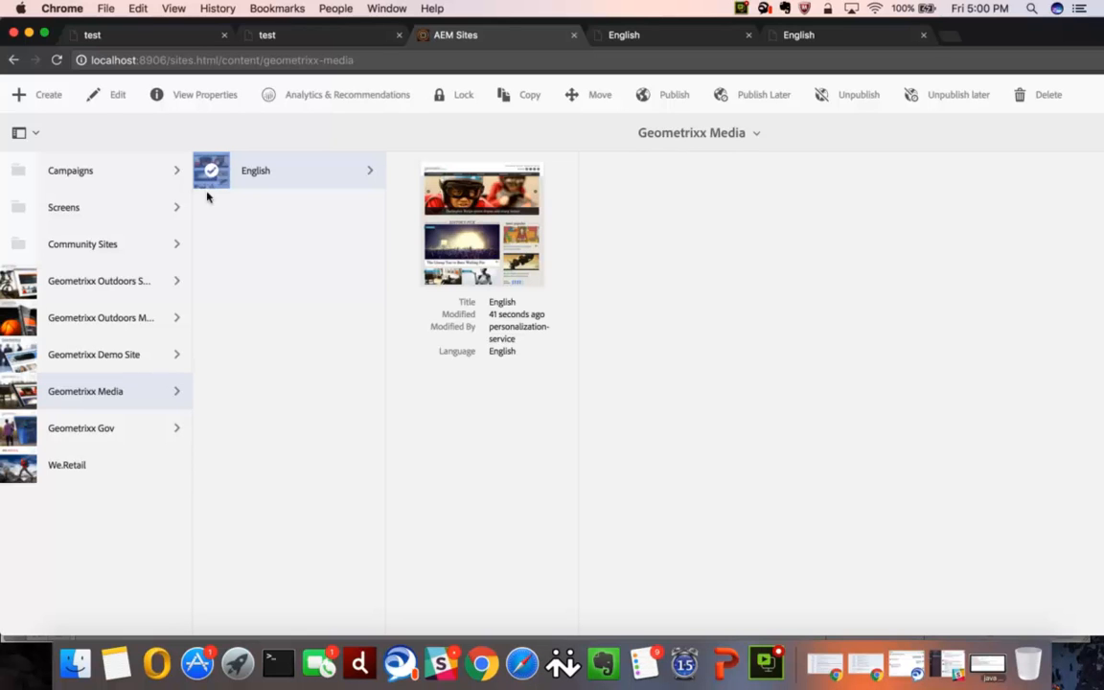
click(109, 95)
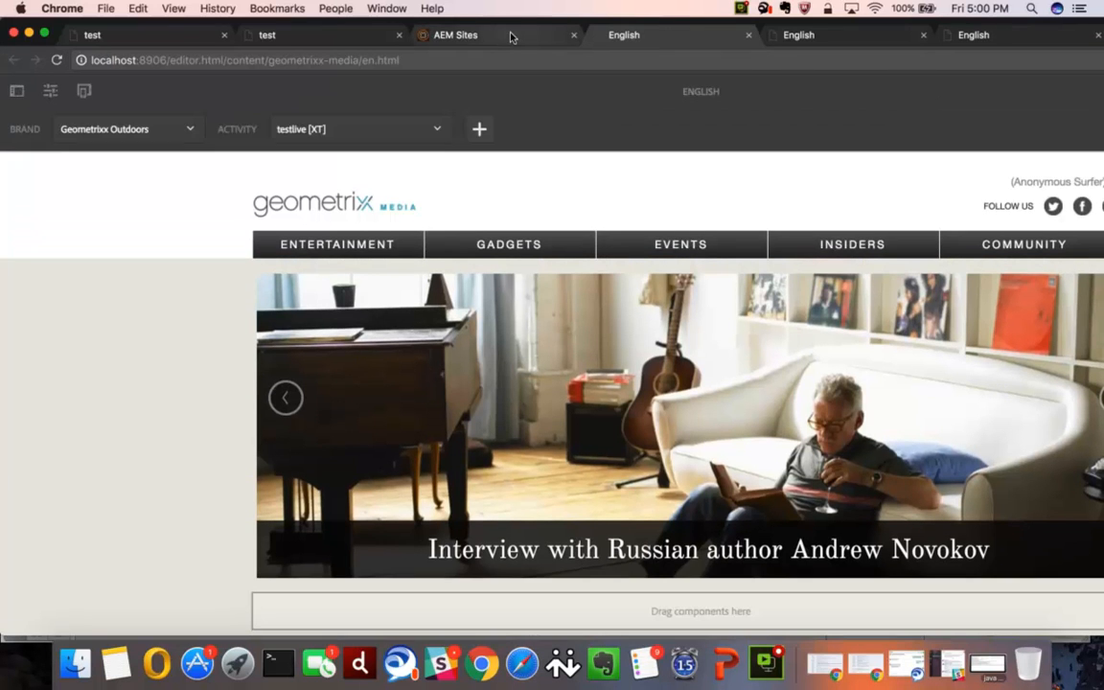
click(509, 35)
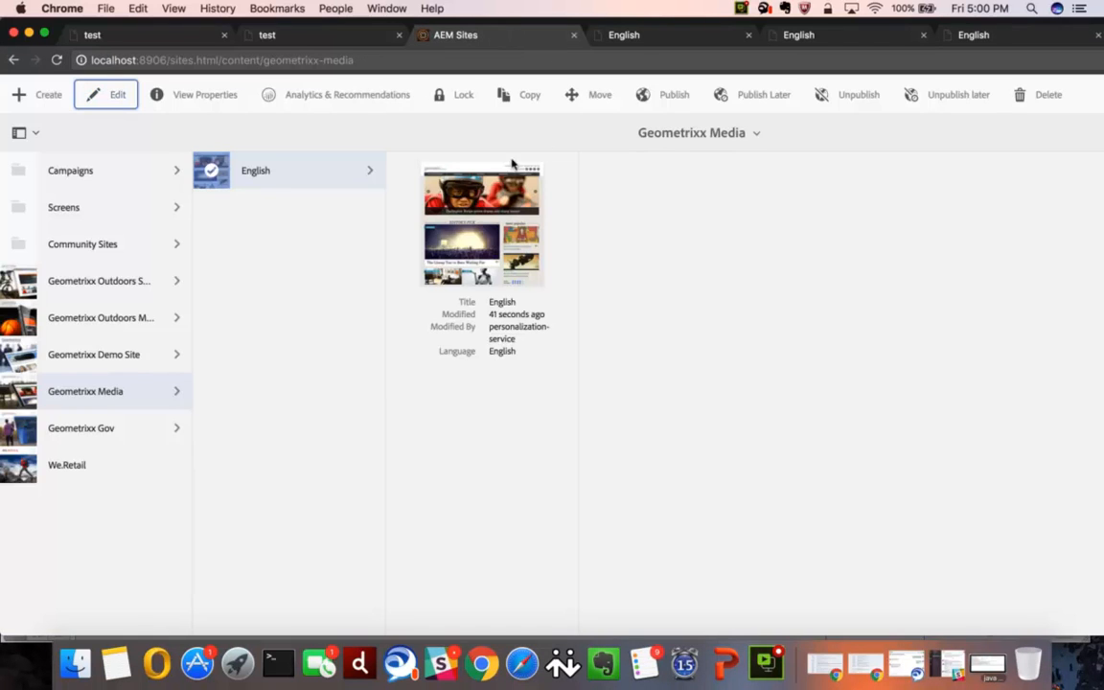
click(218, 98)
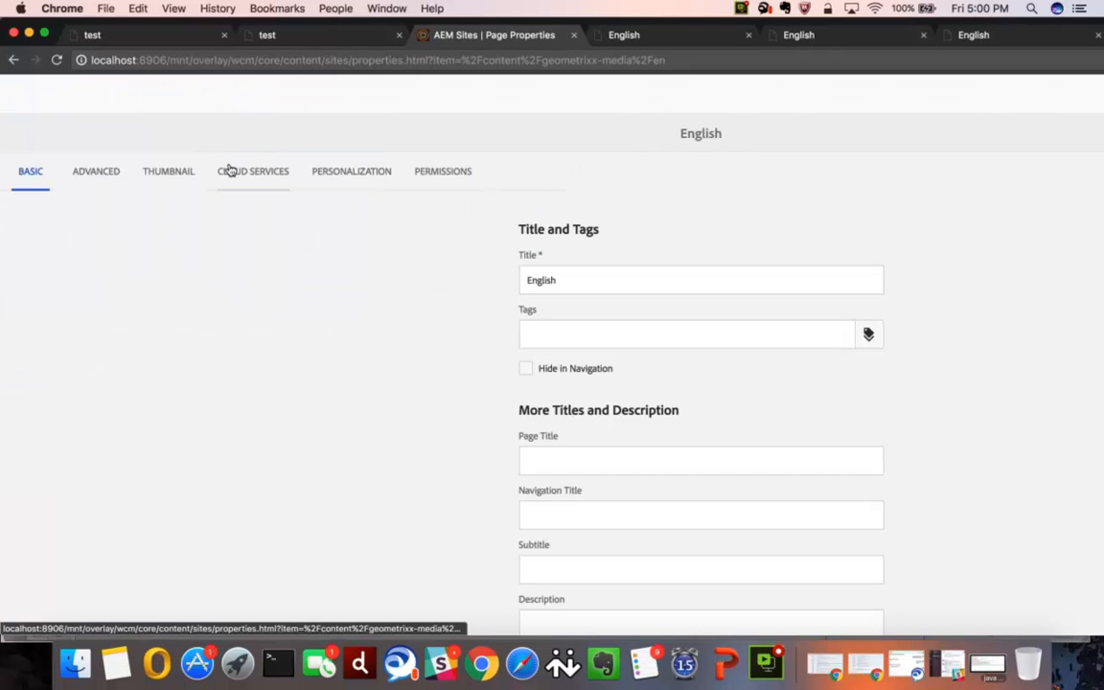
click(234, 171)
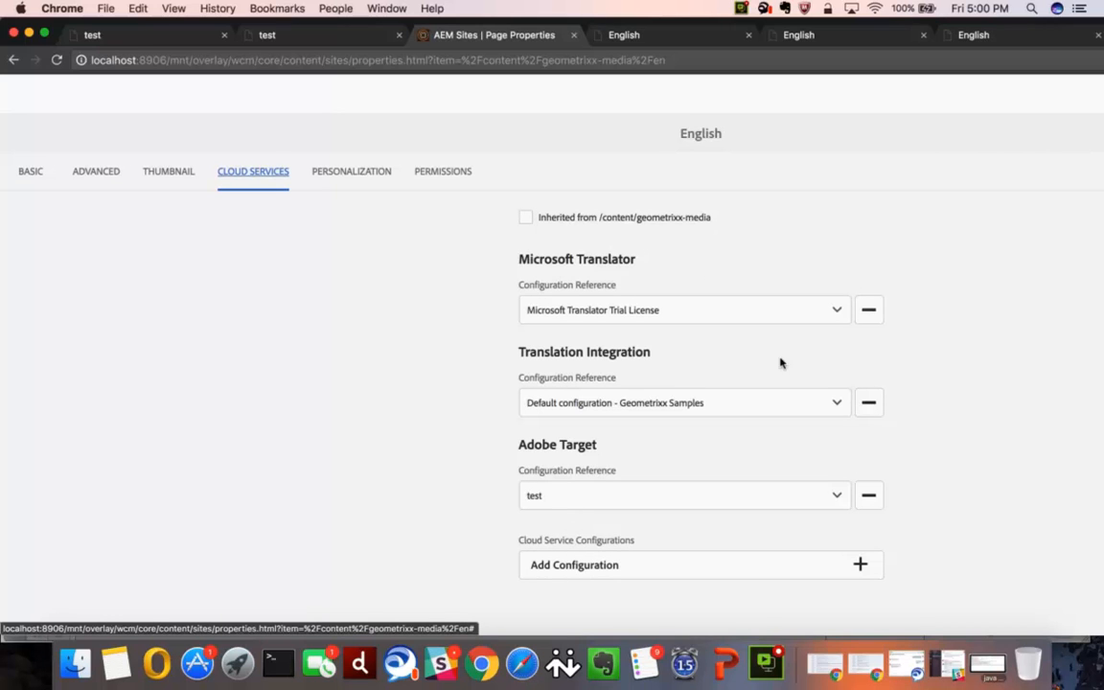
- Try to add another Microsoft Translator configuration to the English page's cloud services
click(859, 563)
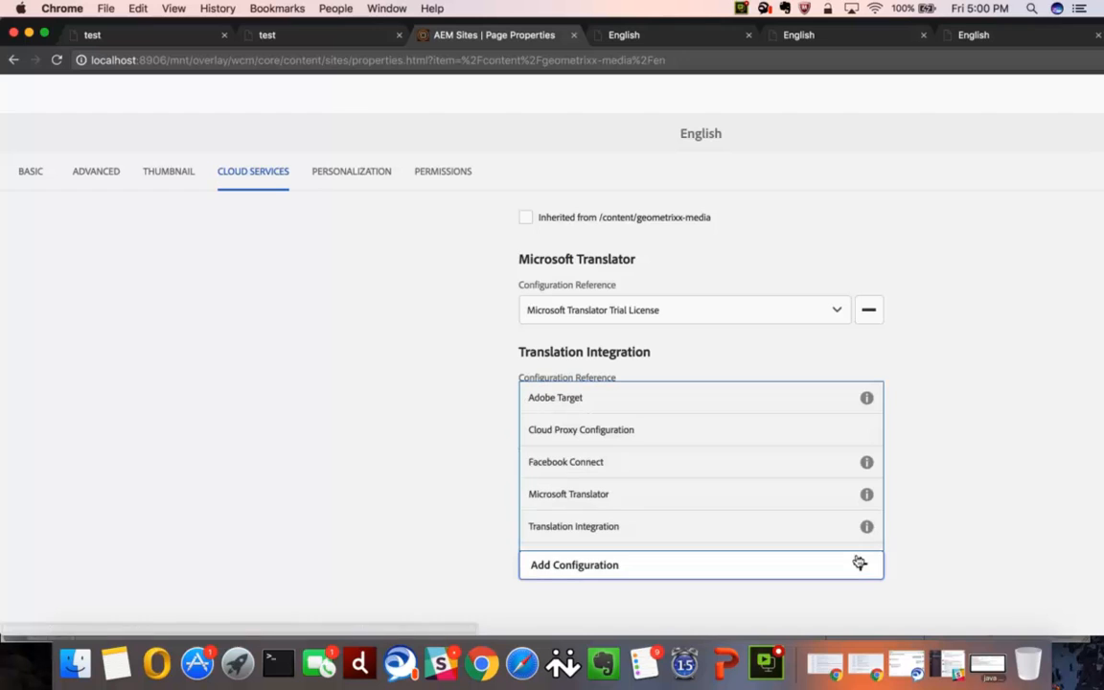
click(605, 496)
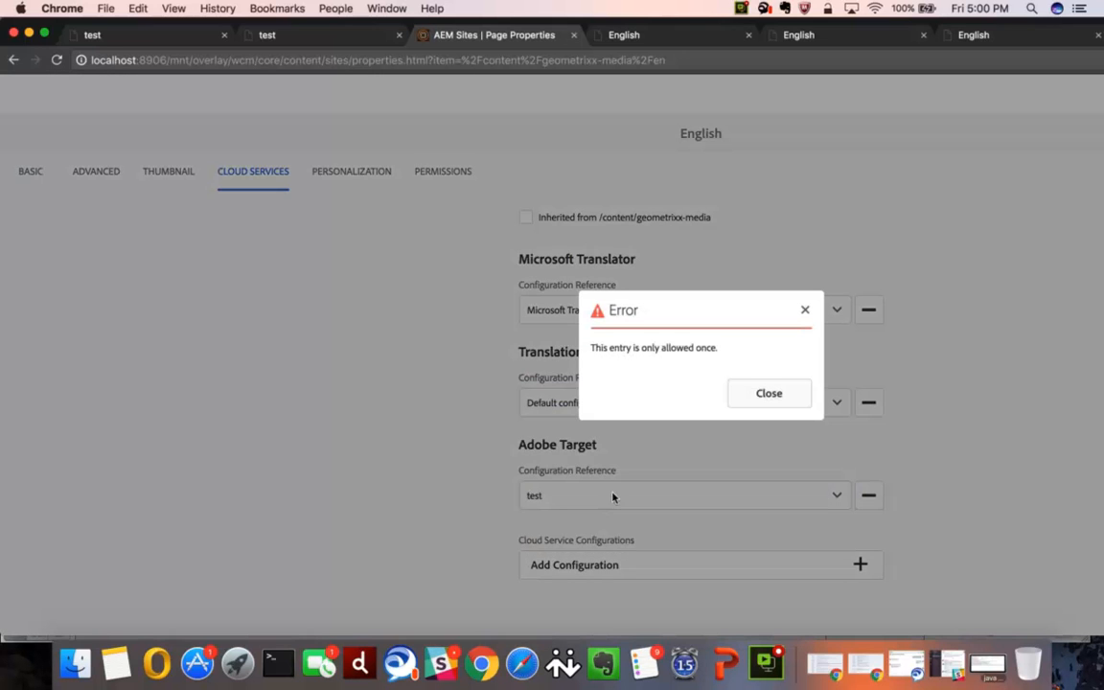
click(755, 390)
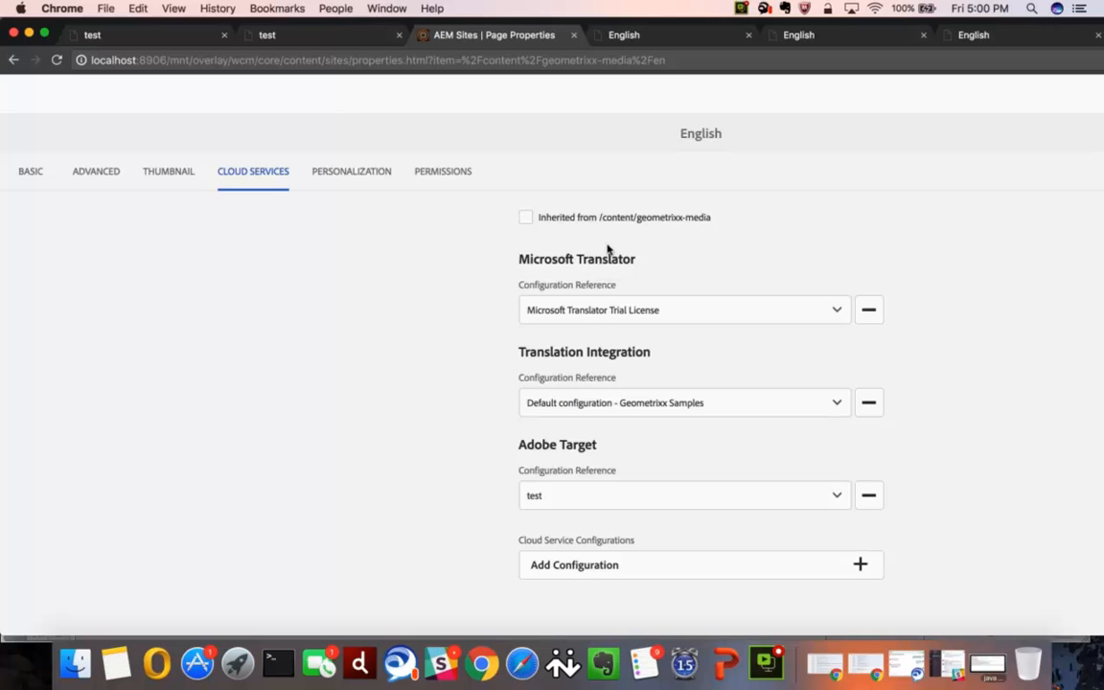
- Switch to the English page's editor, zoom the browser out two levels and reposition the browser window
click(632, 39)
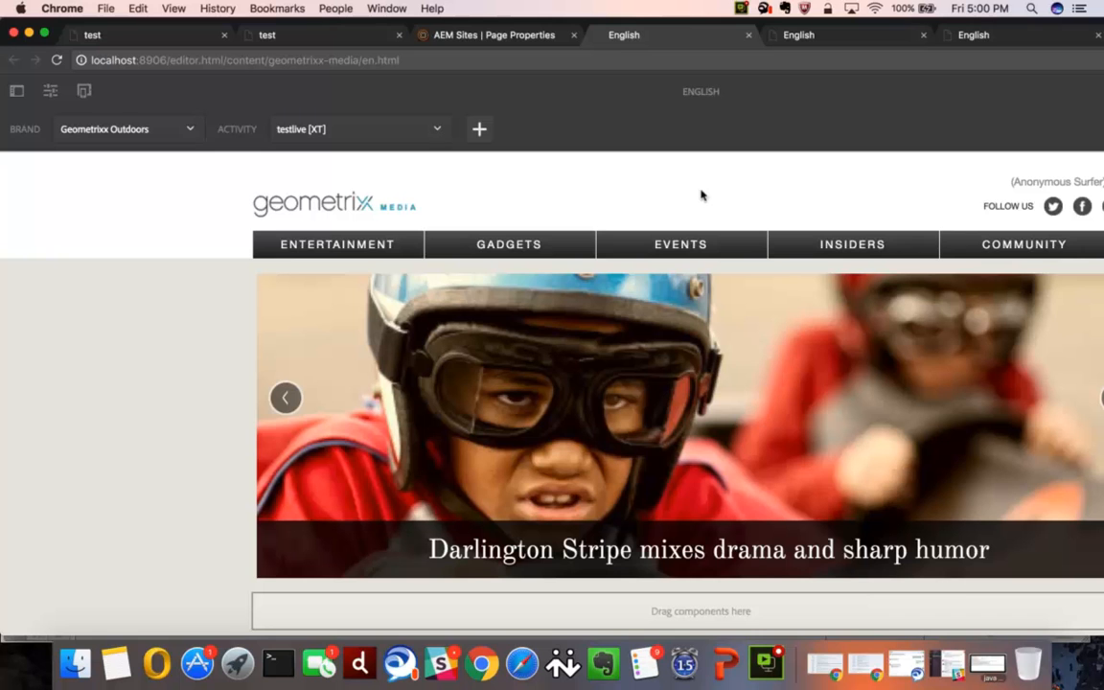
scroll(701, 196, down, 2)
scroll(702, 195, up, 2)
key(super+minus)
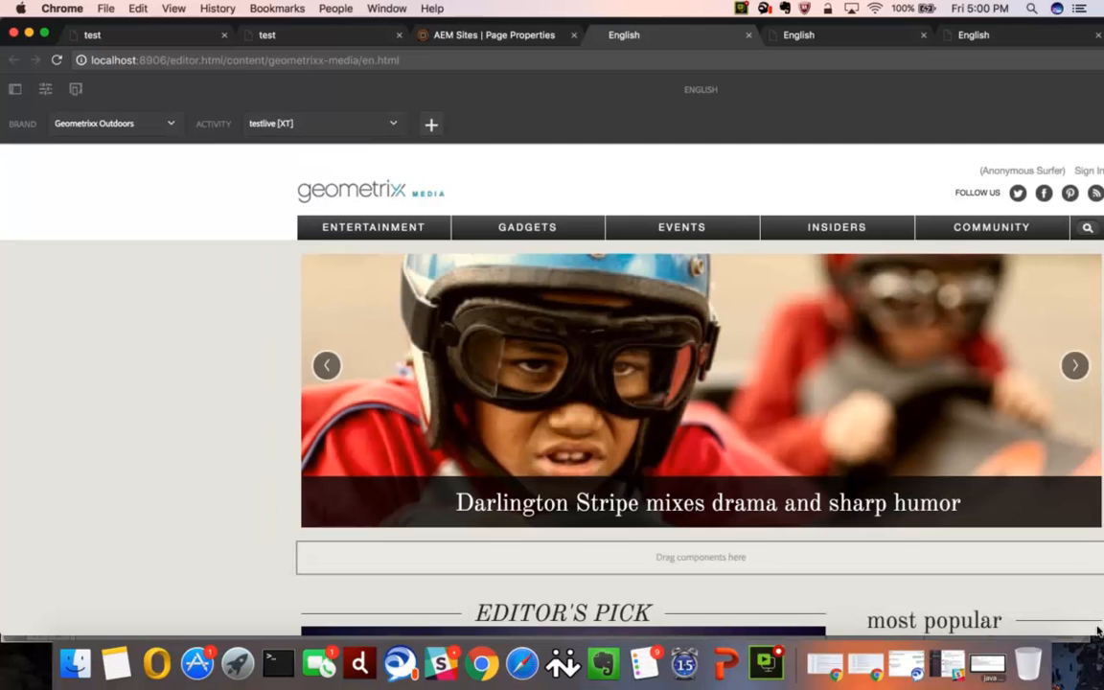
key(super+minus)
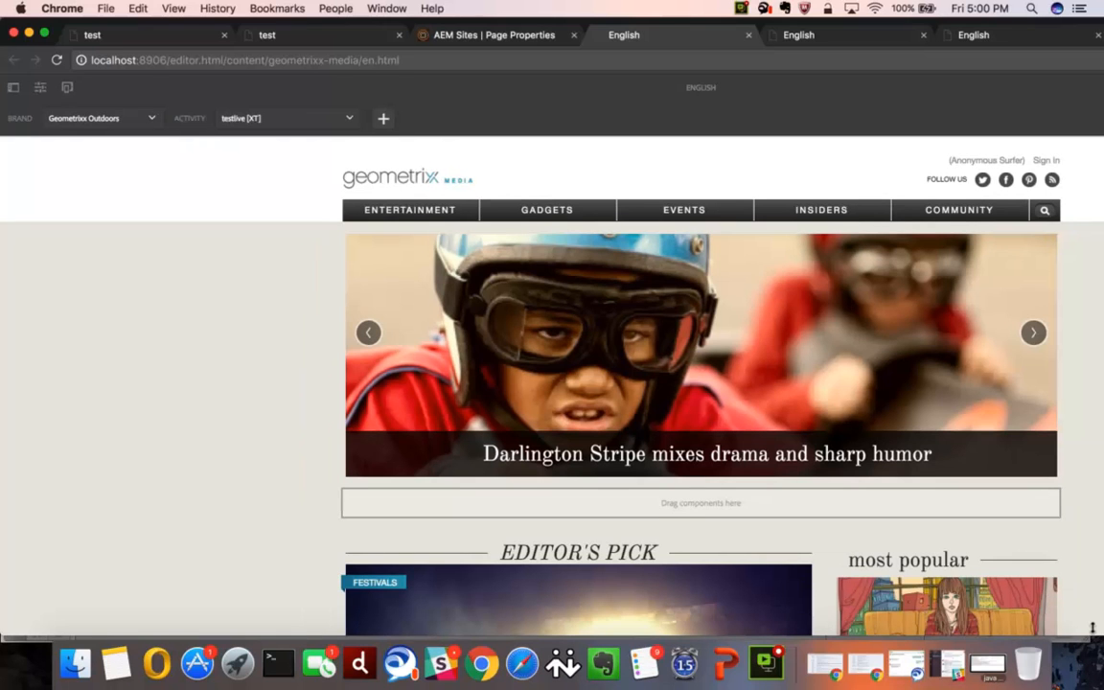
drag(1095, 634, 899, 613)
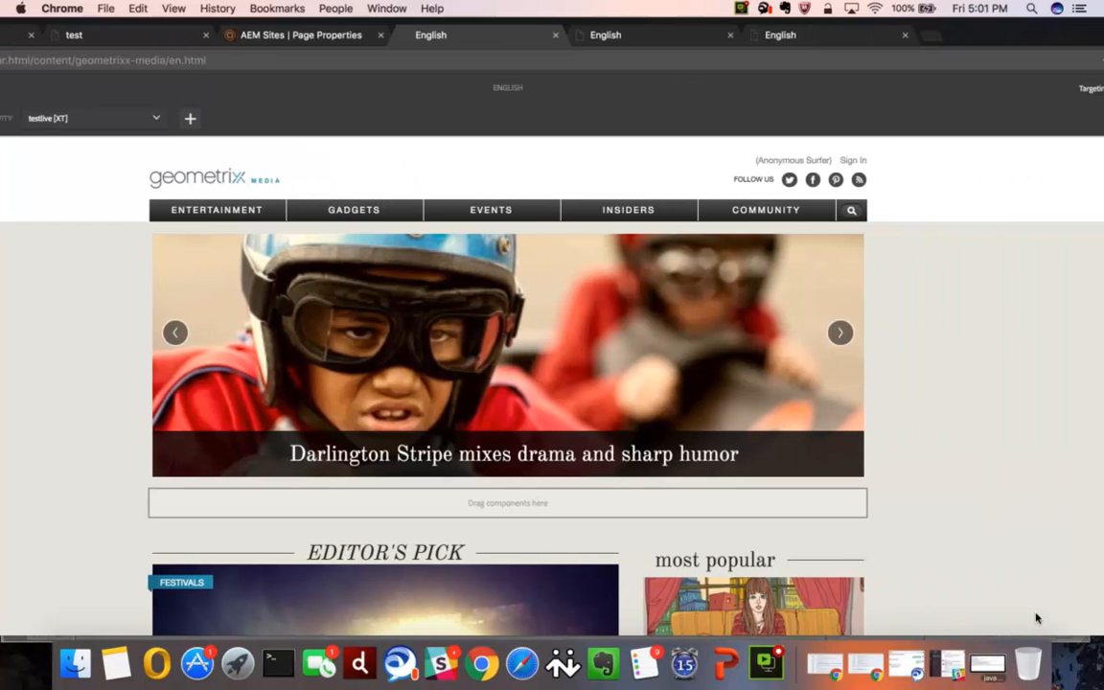
drag(1095, 626, 864, 487)
drag(864, 554, 868, 592)
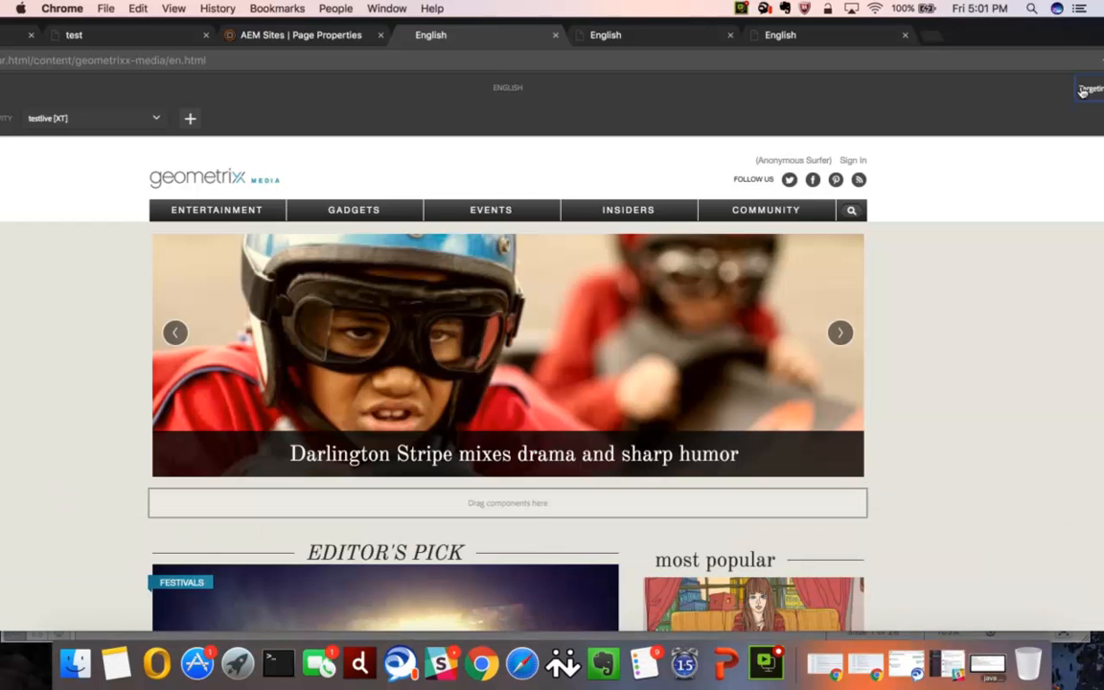
- Close the first of the duplicate English page editors and inspect the remaining page's content down to its footer
click(631, 34)
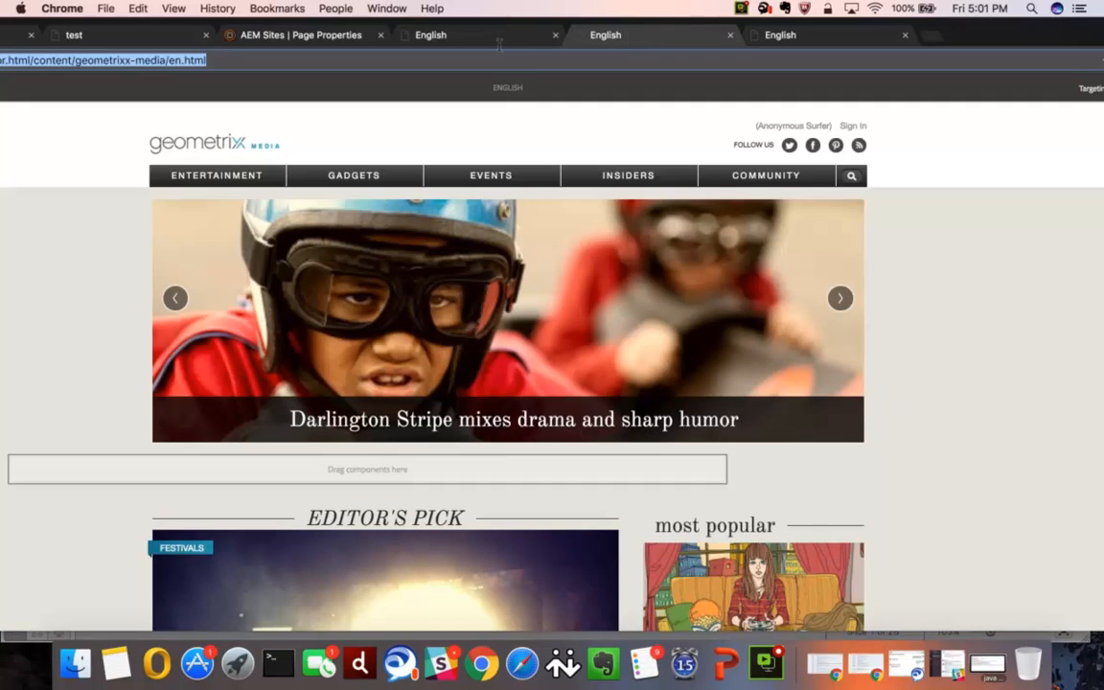
click(554, 35)
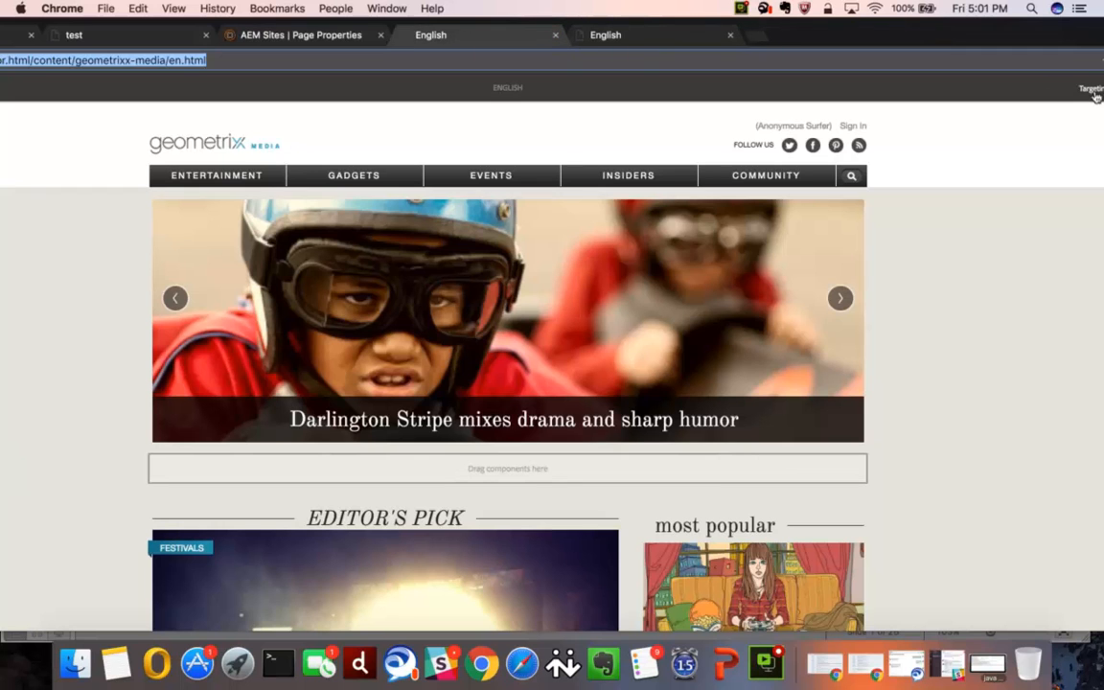
click(1092, 90)
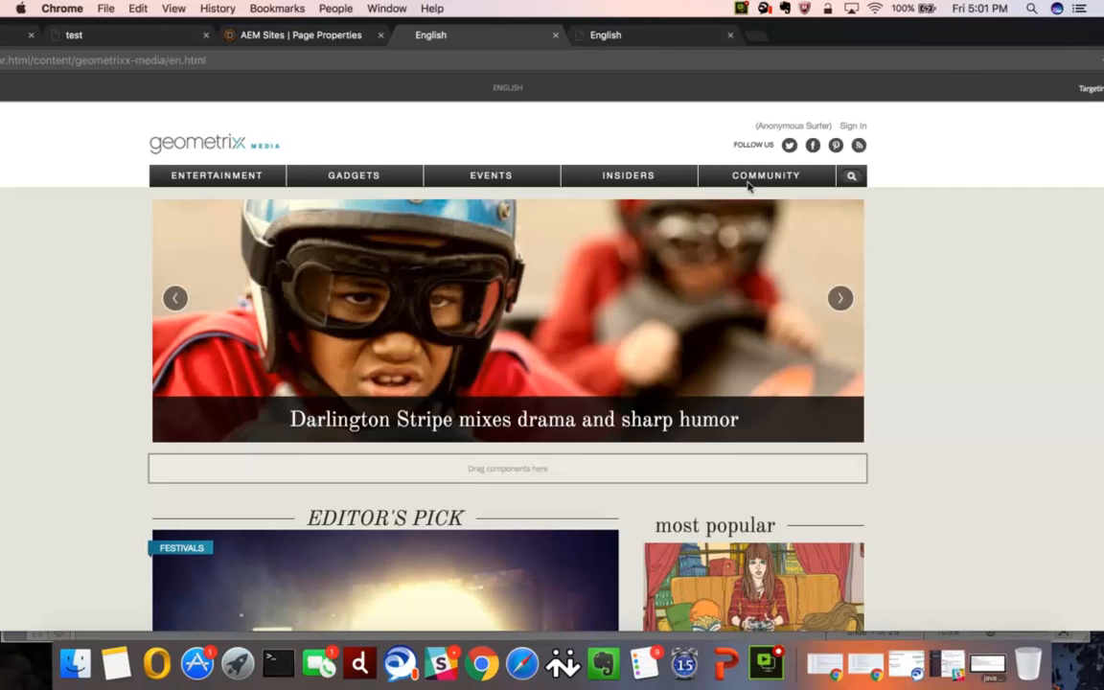
scroll(777, 398, down, 3)
scroll(777, 398, down, 15)
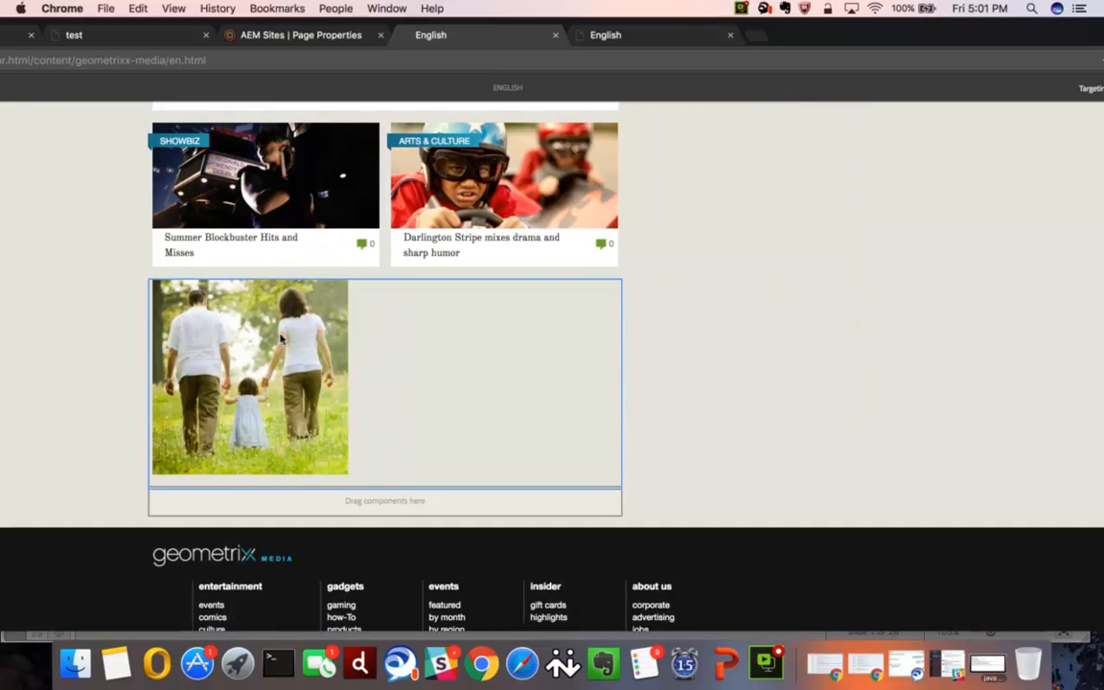
scroll(274, 381, up, 8)
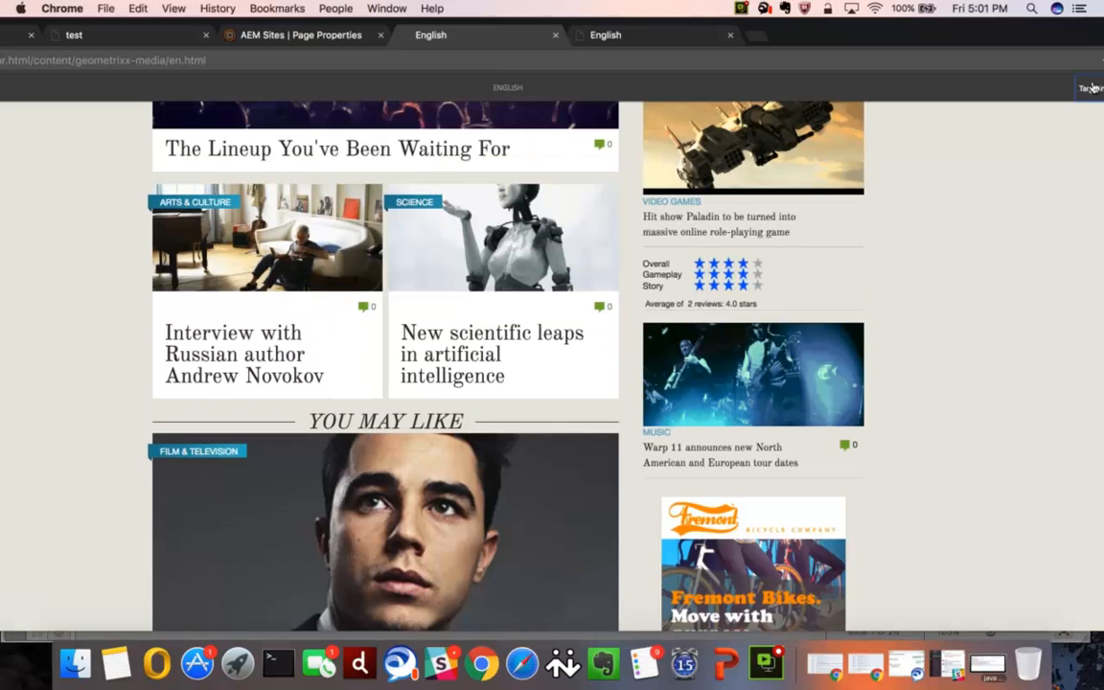
- Reload the English page's editor and reposition the browser window so that the targeting brand and activity settings are in view
scroll(754, 185, up, 10)
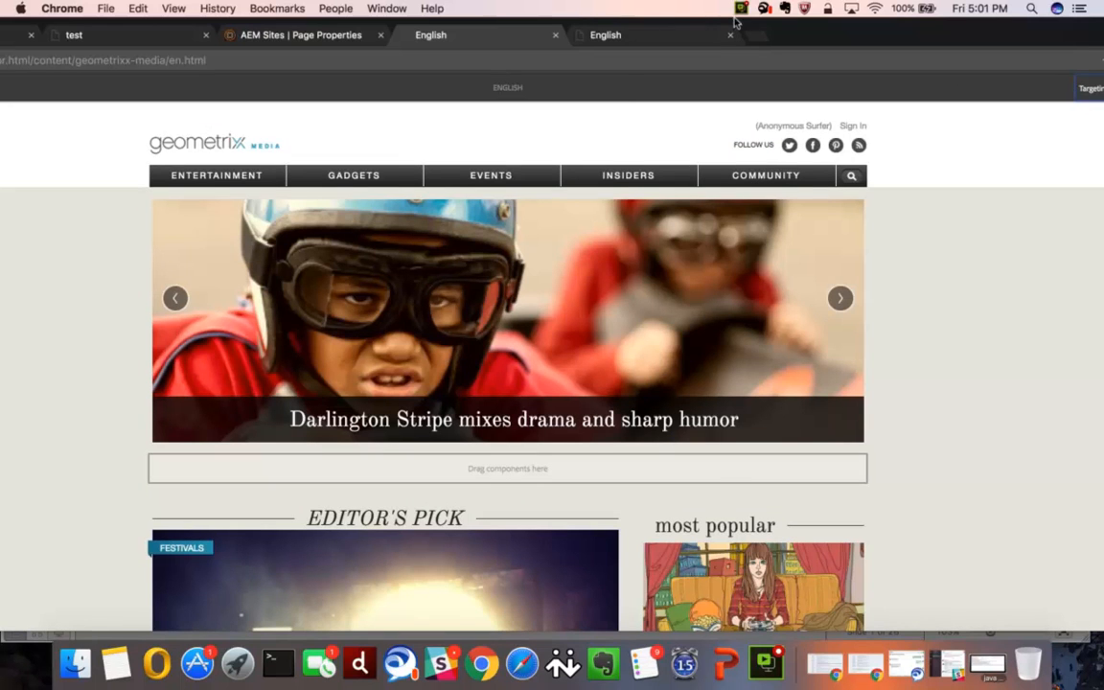
click(696, 60)
key(Return)
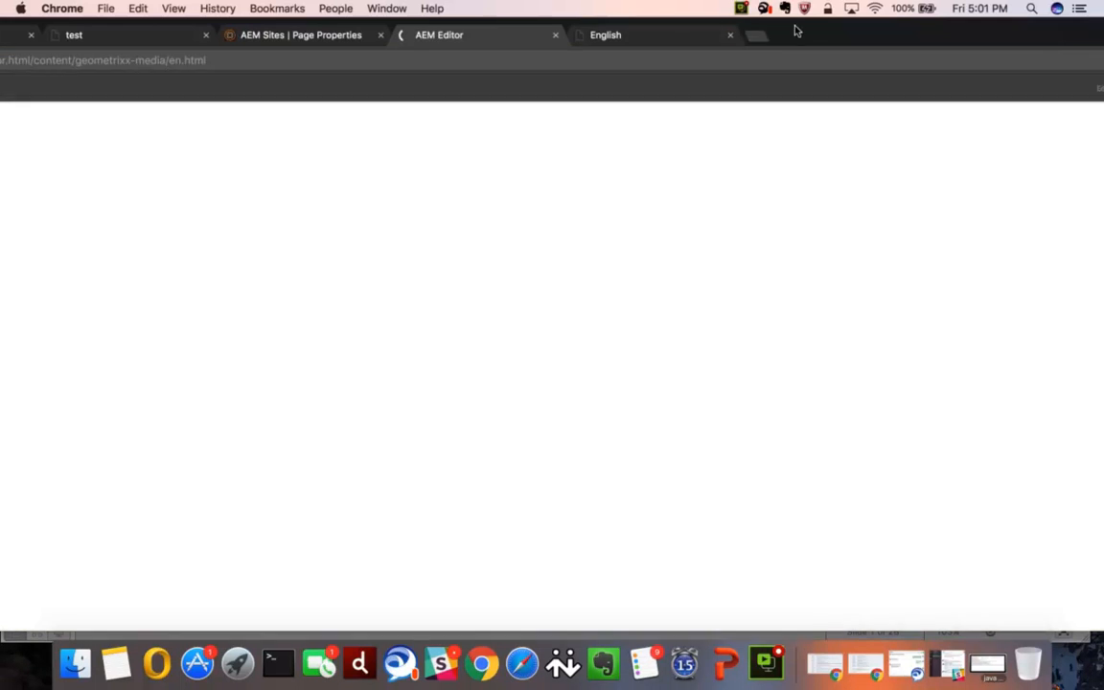
drag(803, 33, 992, 36)
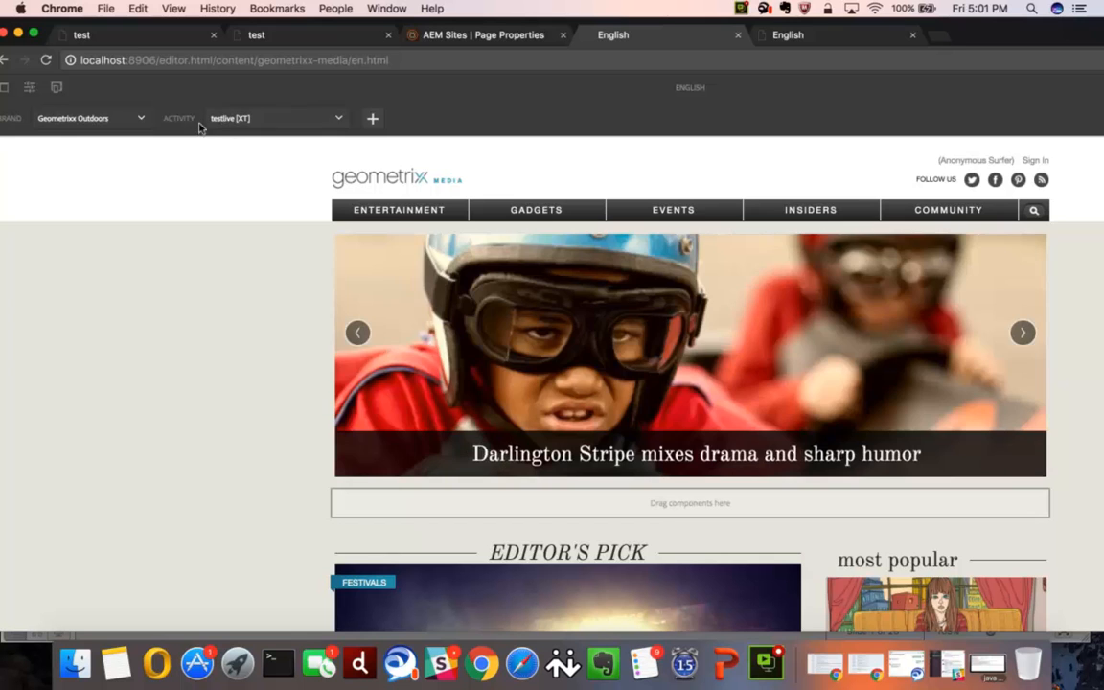
- Create a new activity named LIVEDEMO1 with the Adobe Target engine, the test configuration and the Experience Targeting type
click(373, 120)
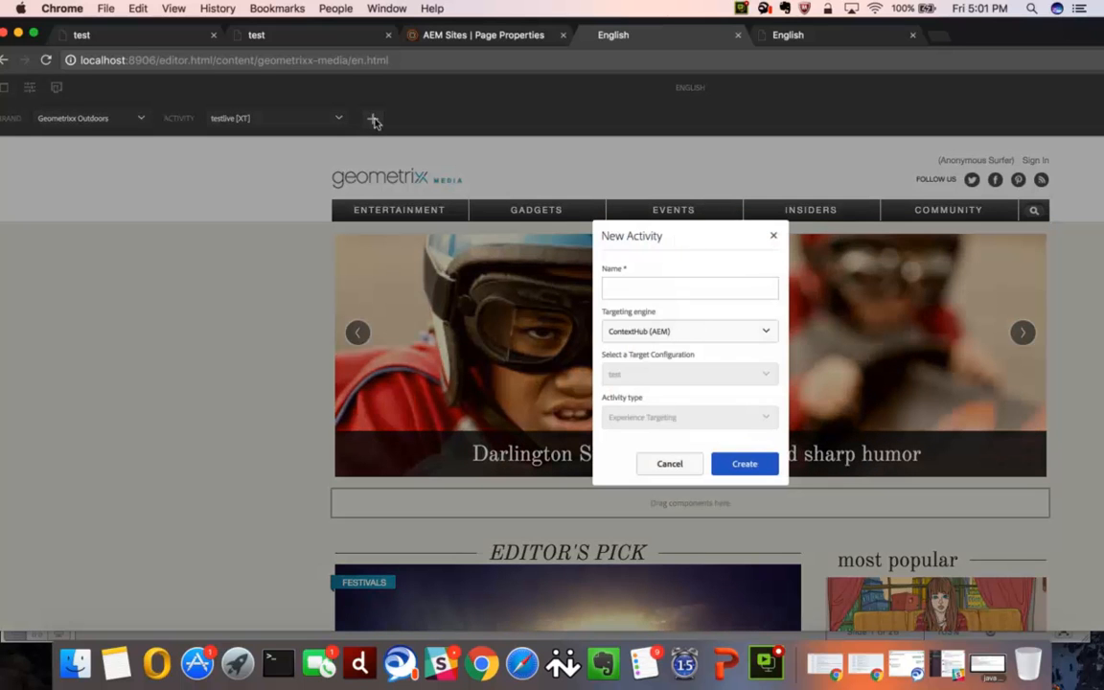
click(642, 283)
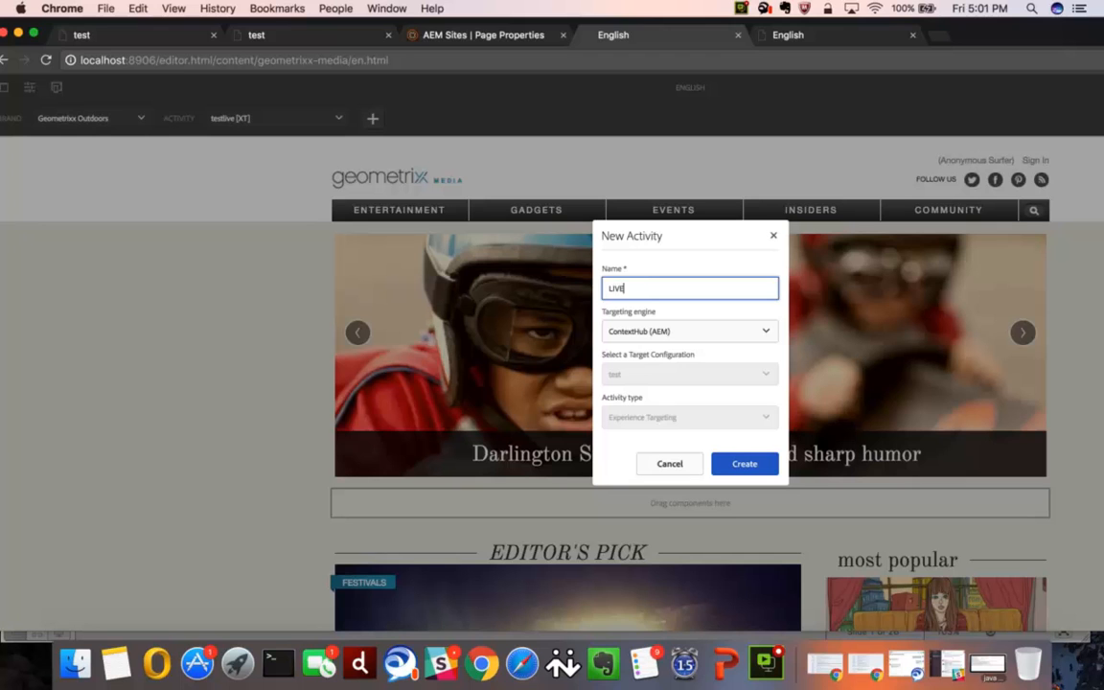
text(LIVEDEMO1)
click(658, 328)
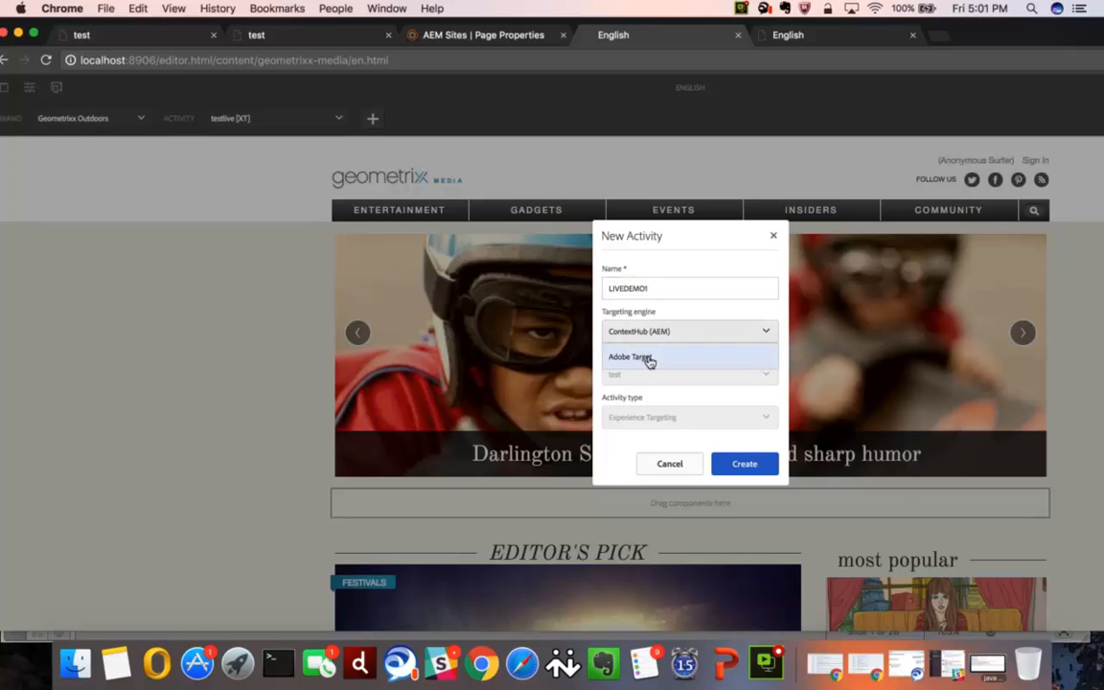
click(648, 358)
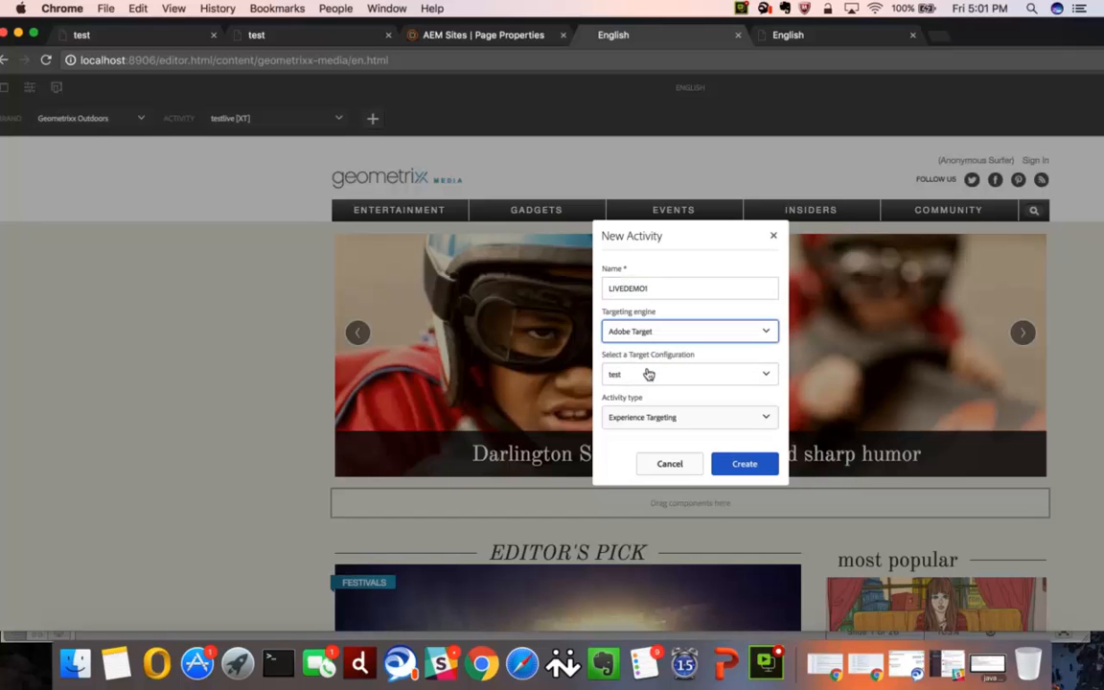
click(648, 373)
click(649, 399)
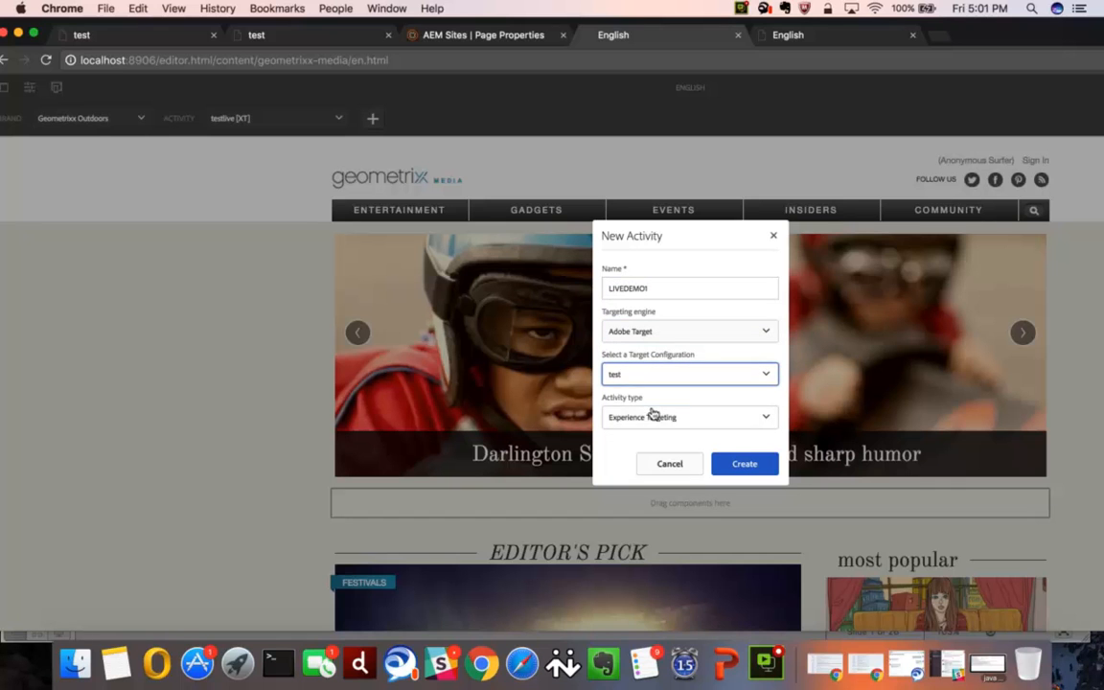
click(652, 414)
click(652, 414)
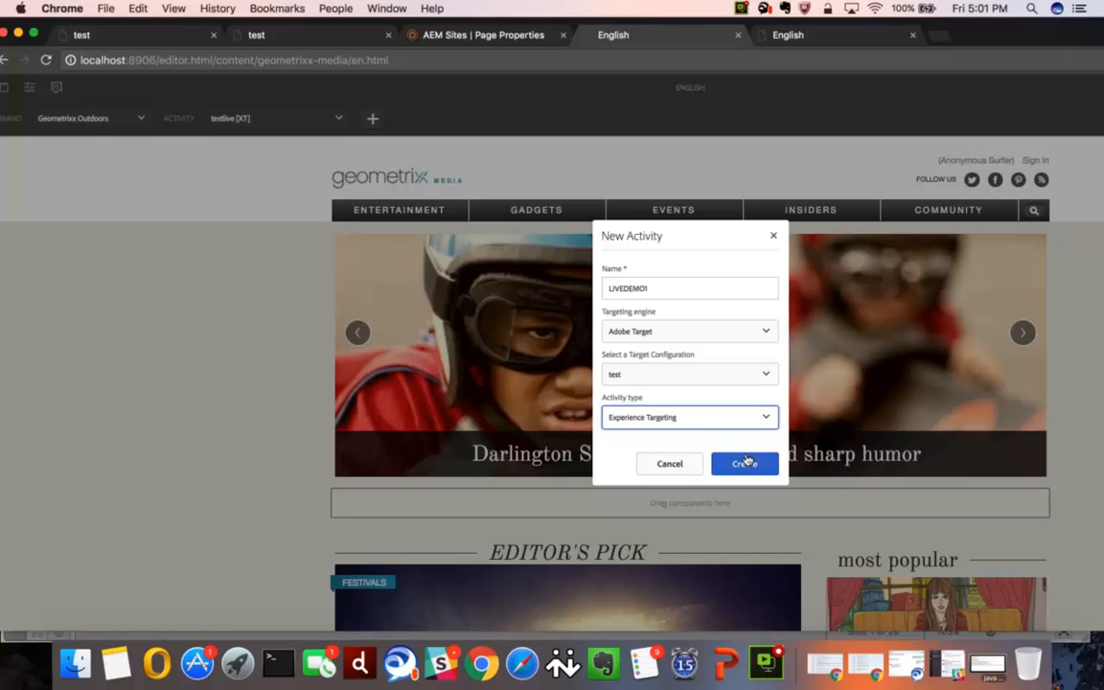
click(741, 463)
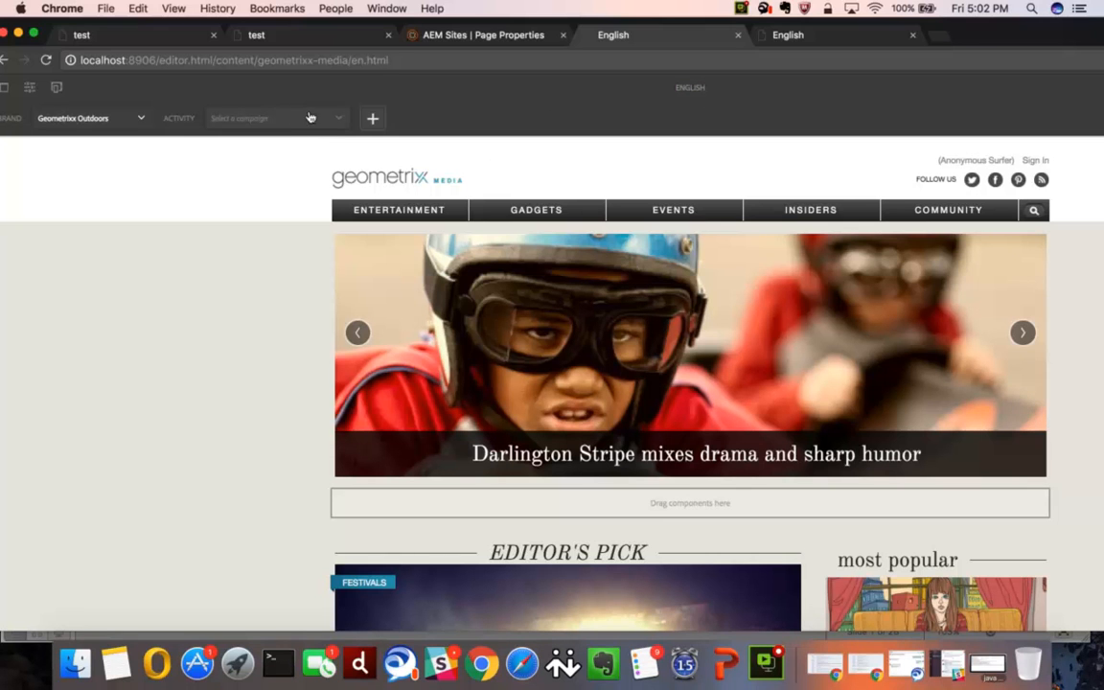
- Select the testlive [XT] activity of the Geometrixx Outdoors brand for targeting the English page
scroll(383, 242, down, 2)
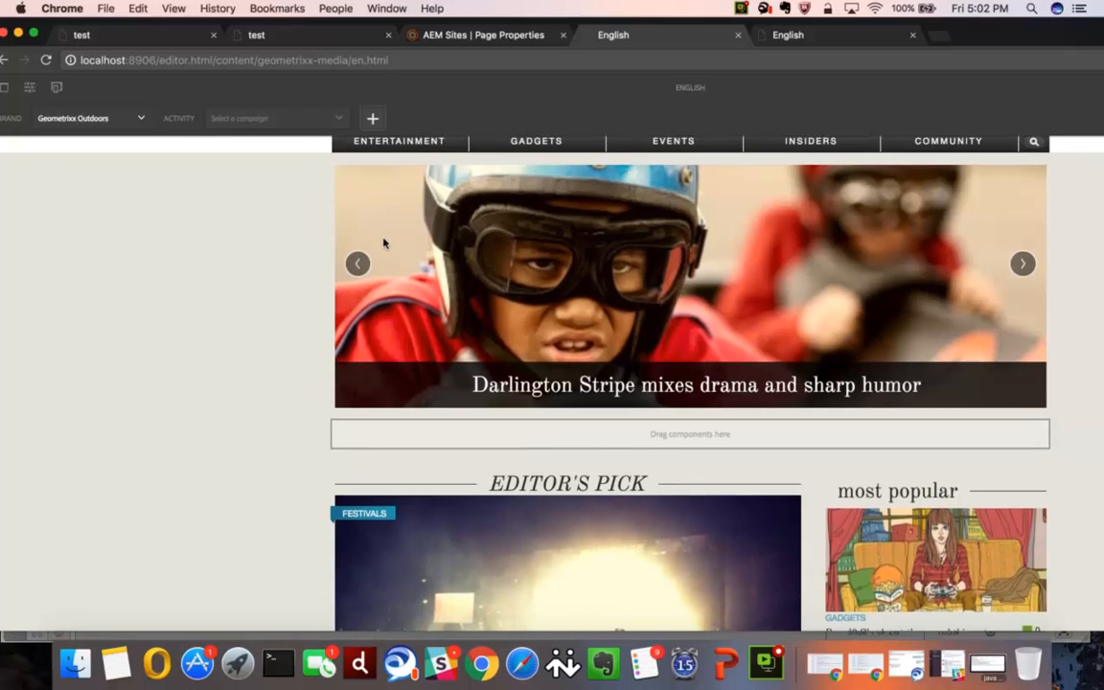
scroll(384, 243, down, 10)
scroll(402, 365, down, 8)
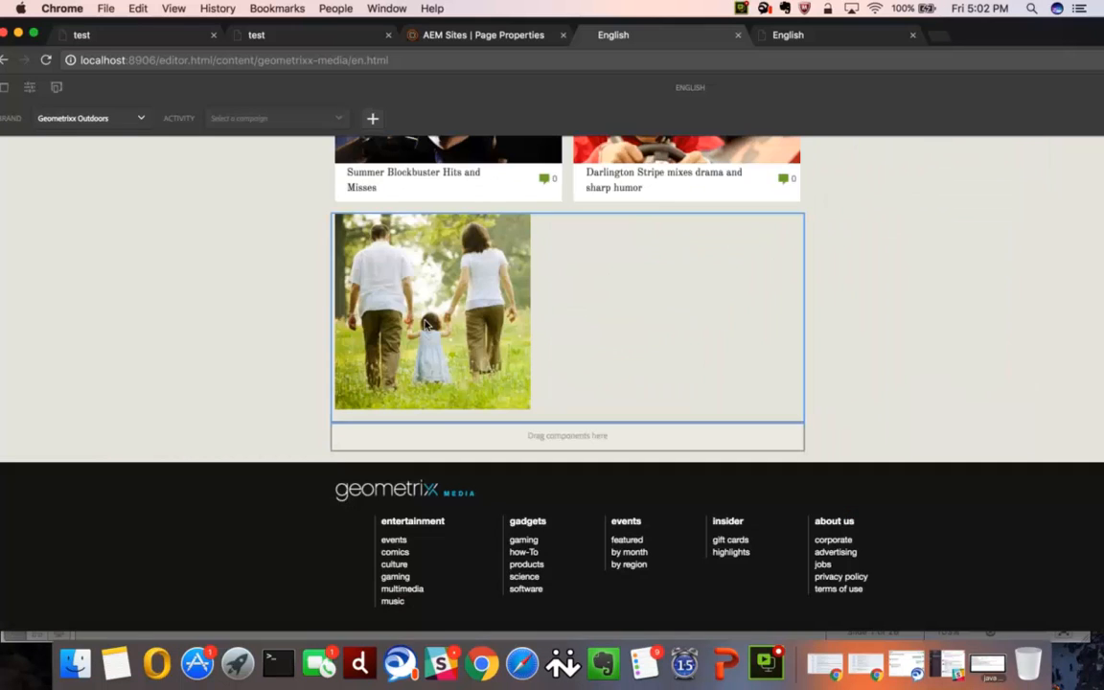
click(328, 119)
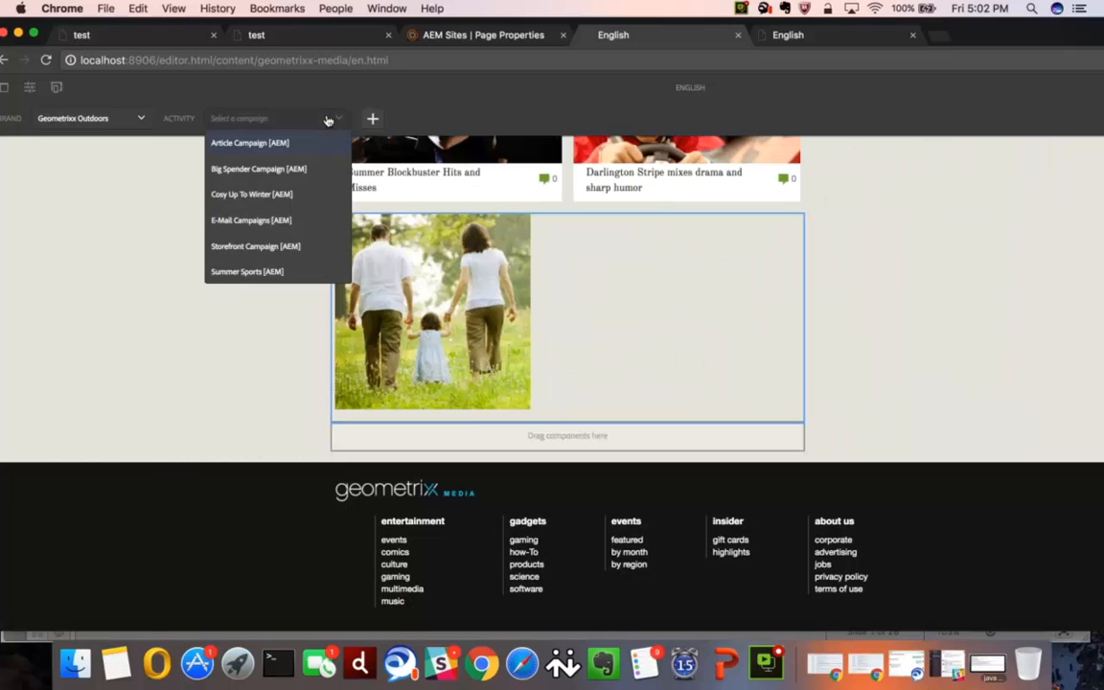
scroll(293, 270, down, 4)
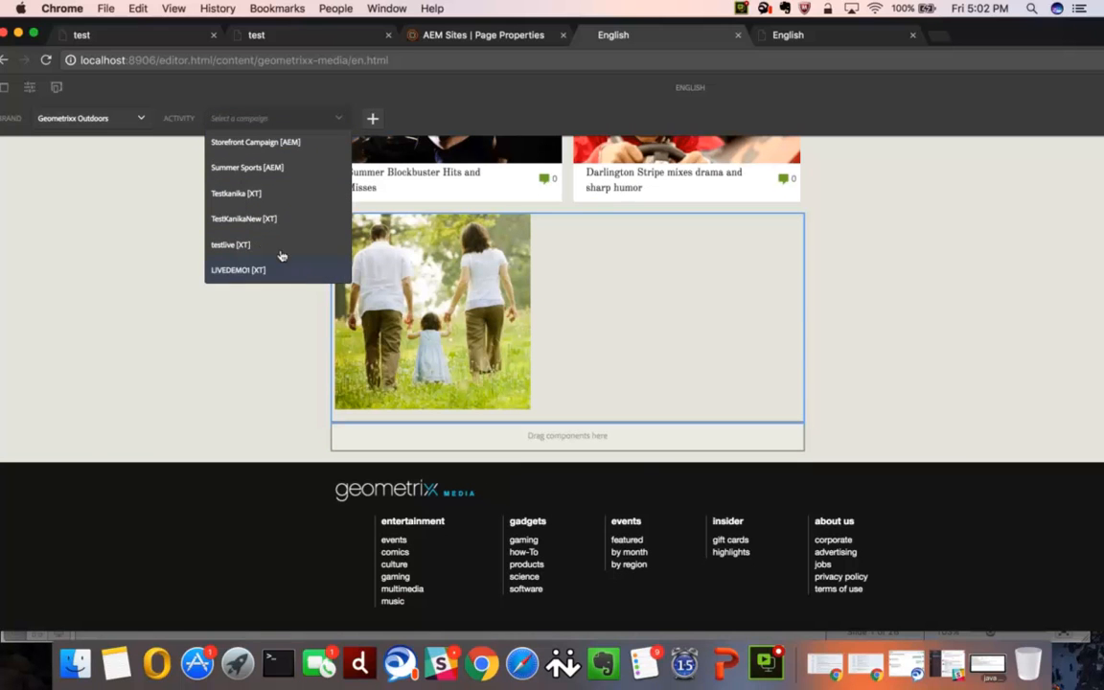
click(260, 244)
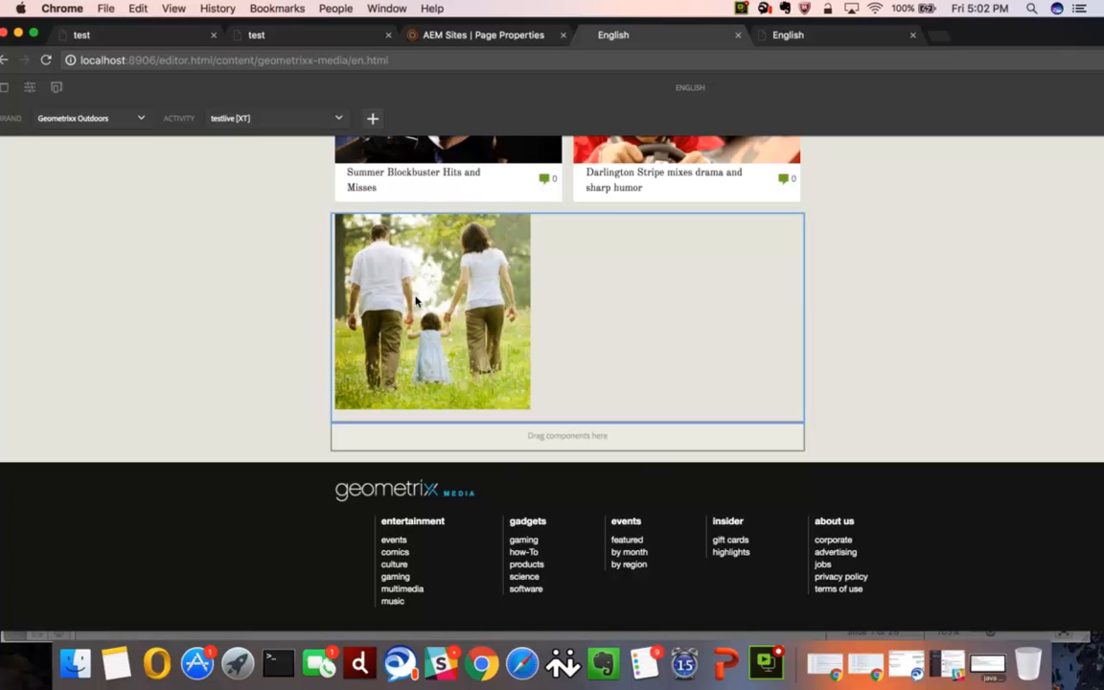
- Highlight the page's content path in the editor's address and reload the published page on localhost:8903, examining it down to the footer
scroll(453, 335, up, 12)
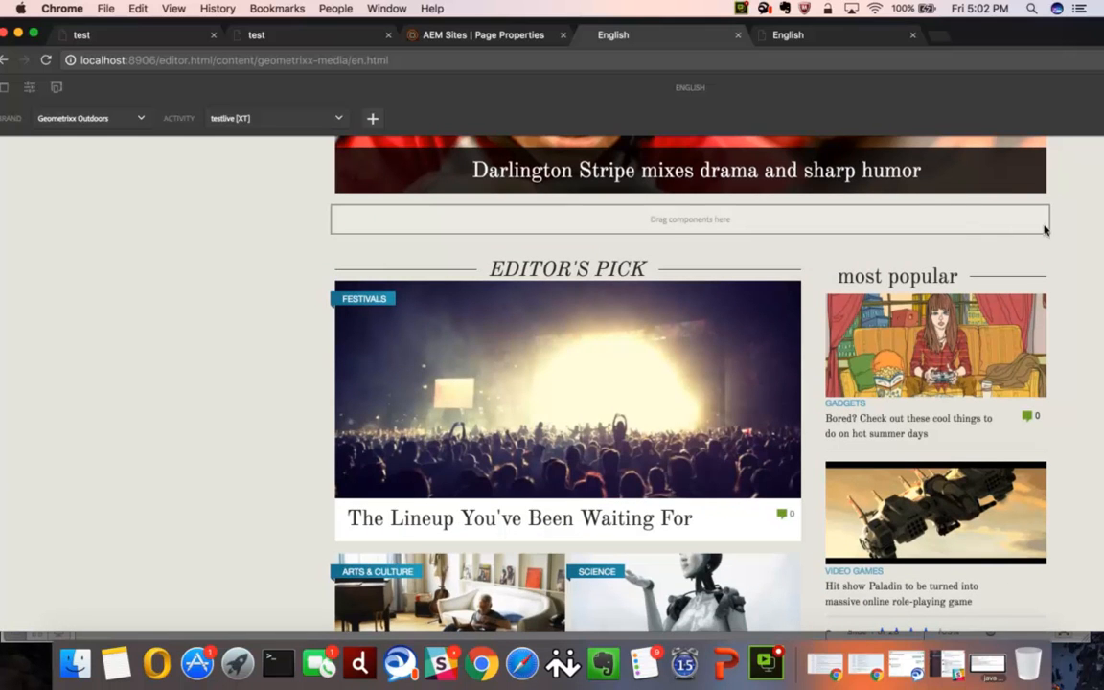
scroll(1082, 228, up, 5)
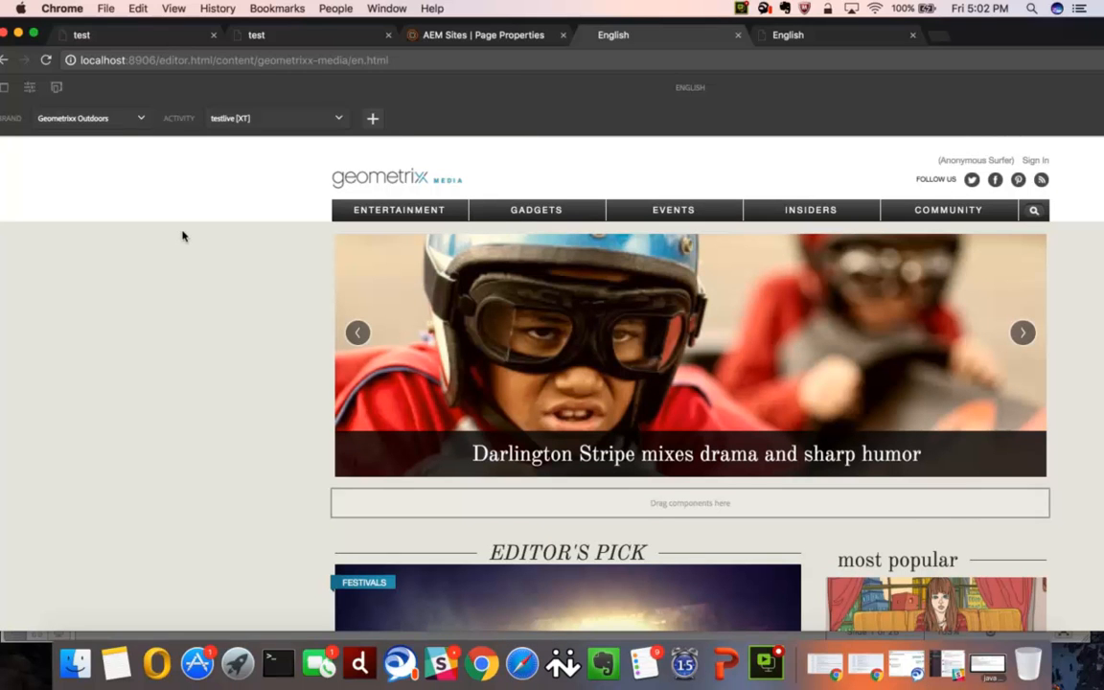
drag(213, 60, 433, 64)
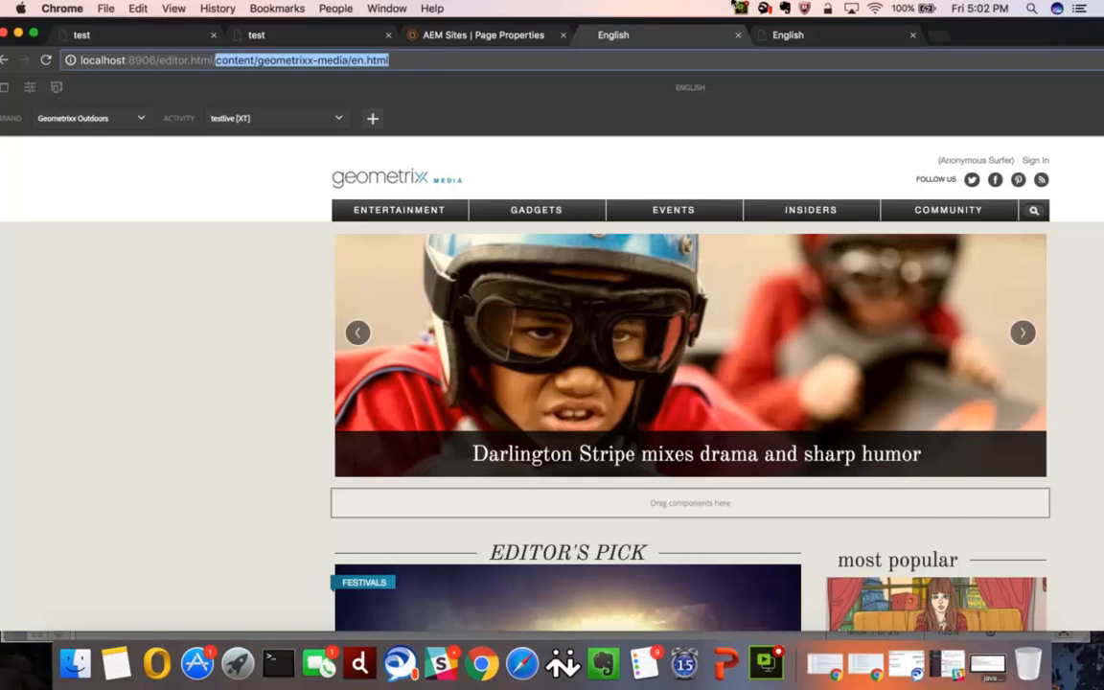
click(798, 36)
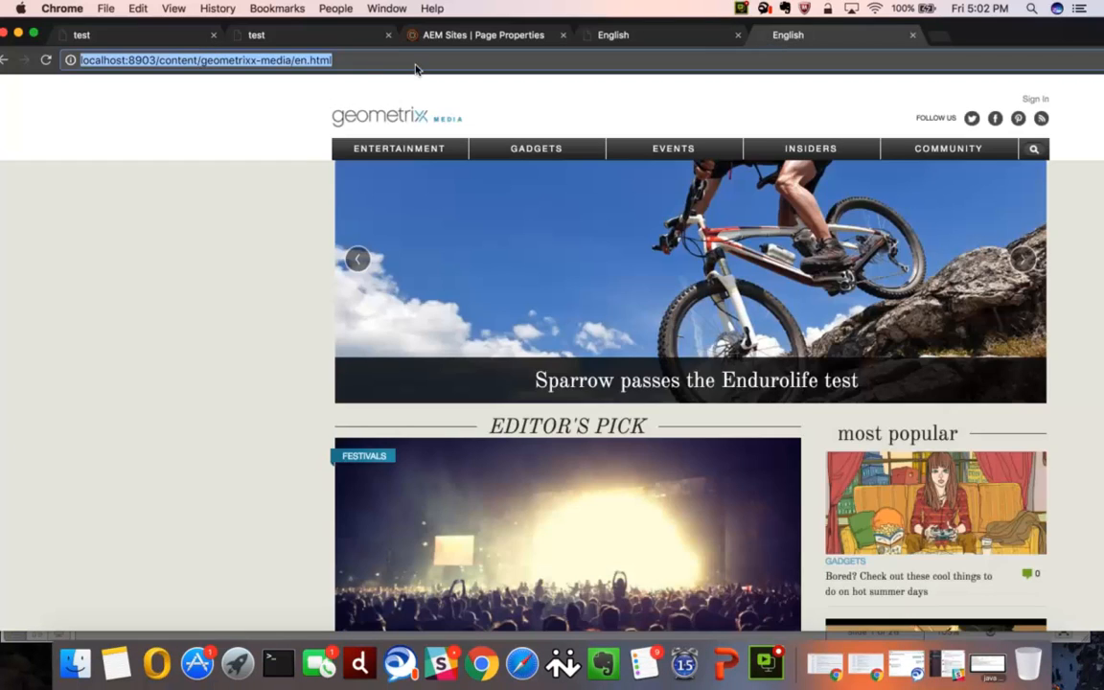
key(Return)
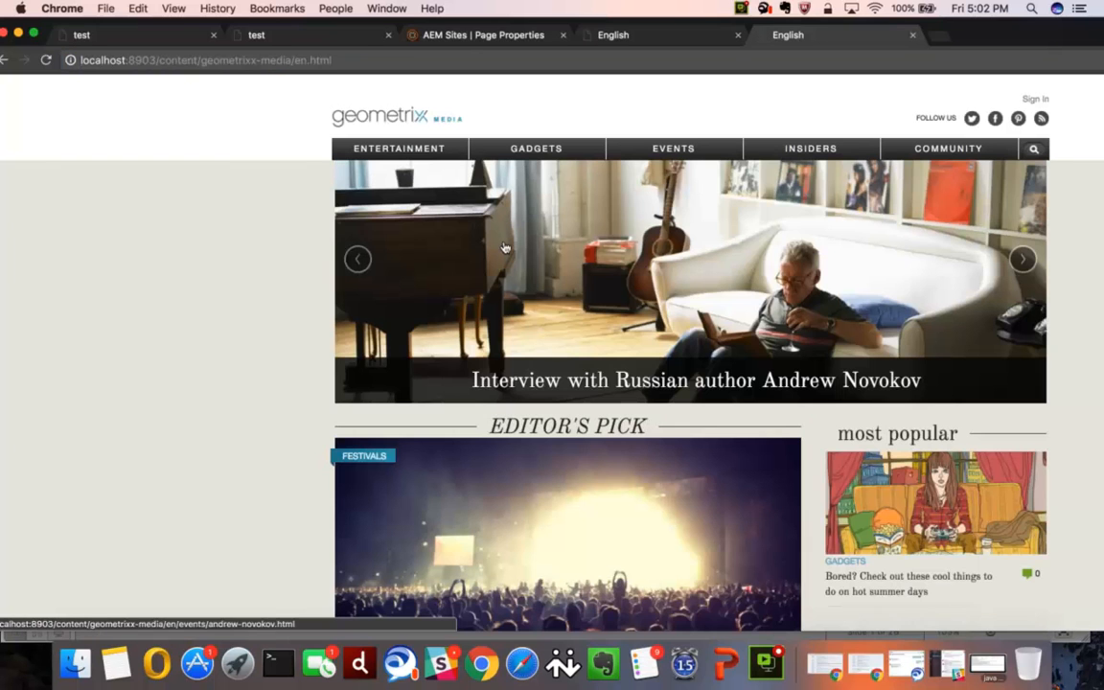
scroll(596, 381, down, 10)
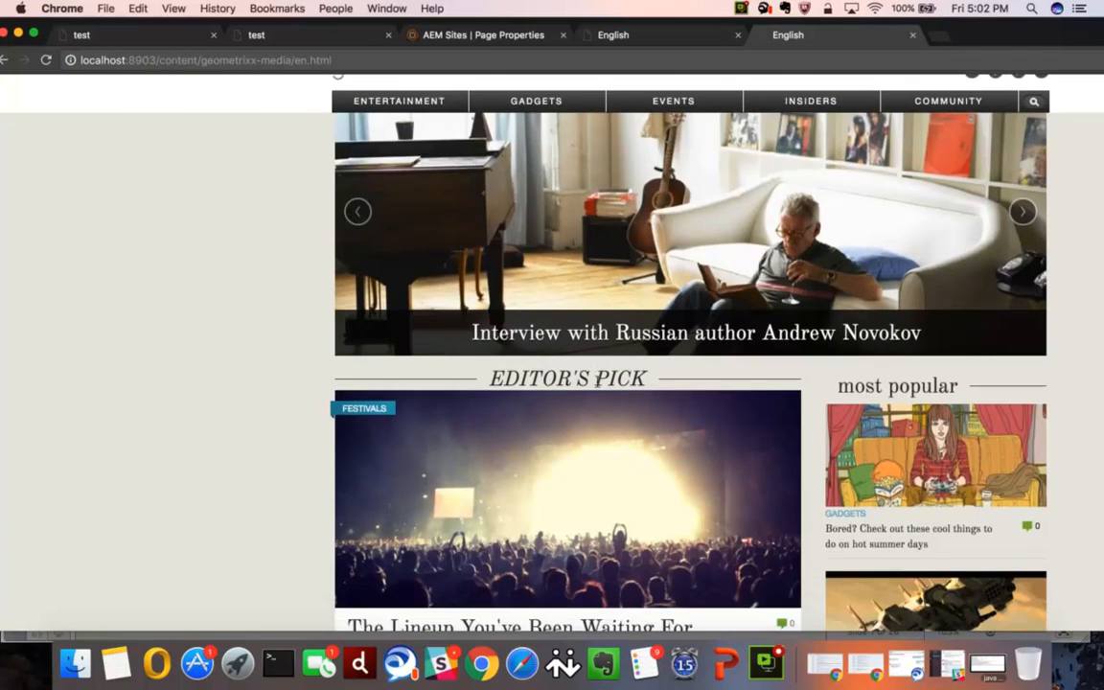
scroll(596, 381, down, 5)
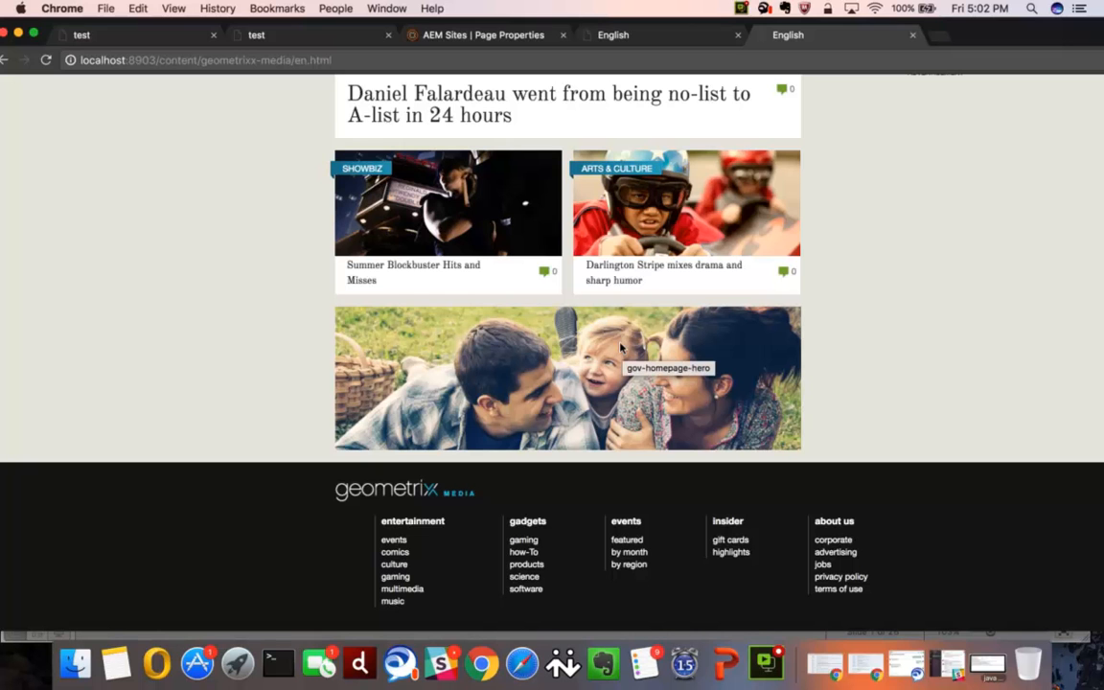
- Compare the image above the footer in the English page's editor with the one on the published page
click(622, 35)
scroll(458, 539, down, 4)
scroll(458, 539, down, 10)
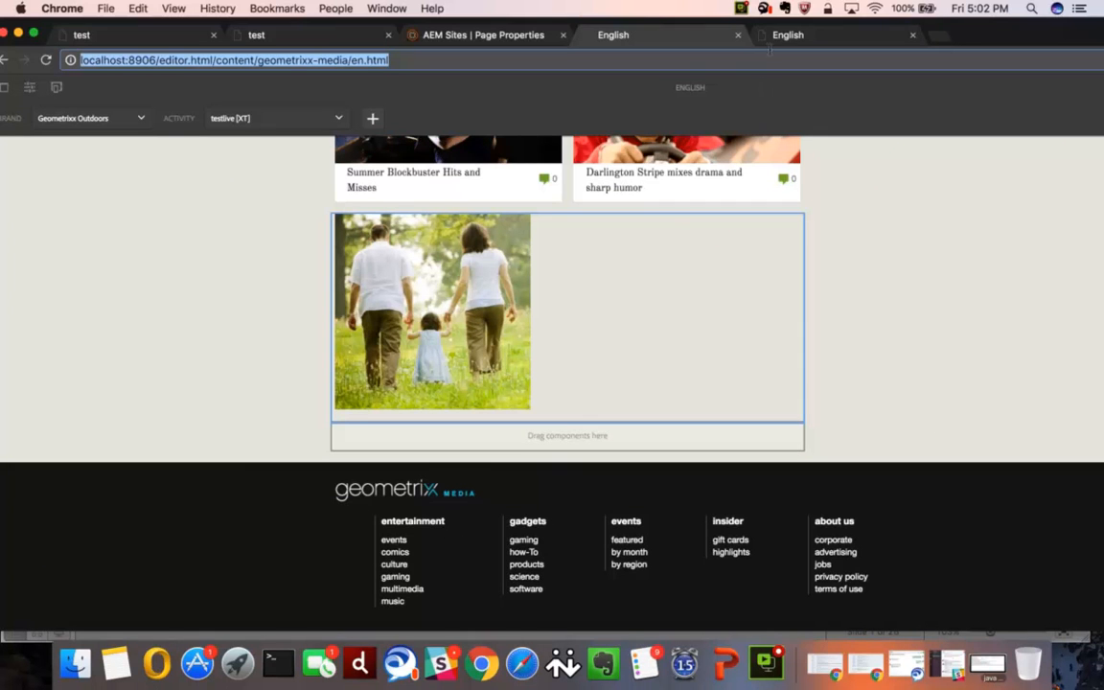
click(788, 34)
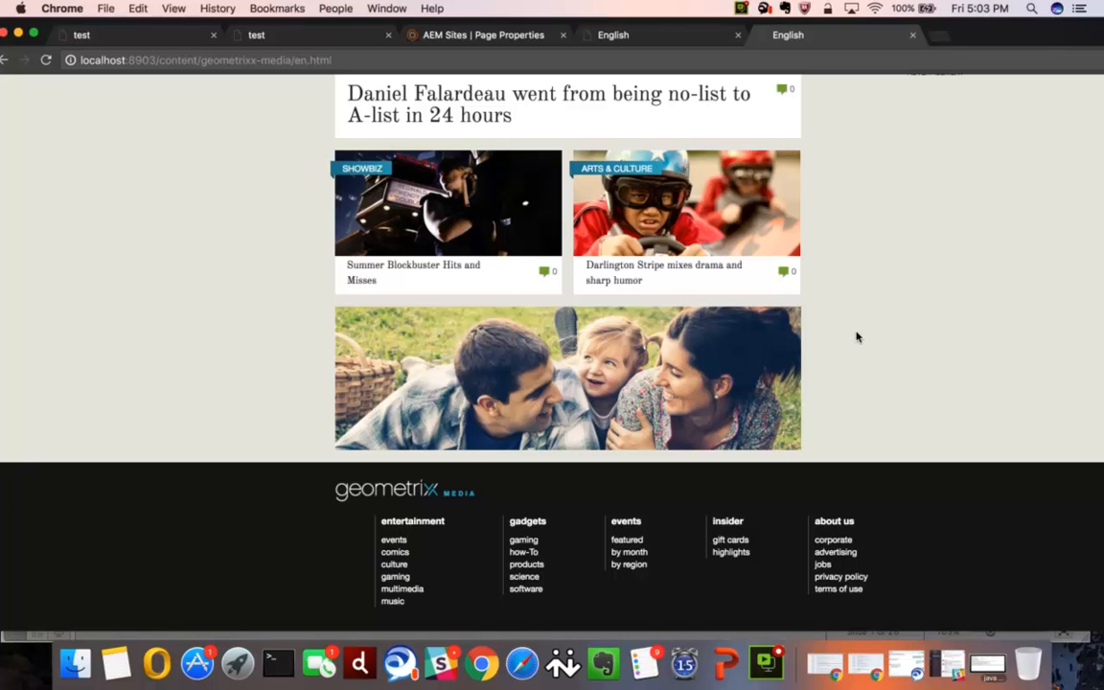
- Inspect the published English page from its header carousel down to the family image above the footer
scroll(856, 336, up, 15)
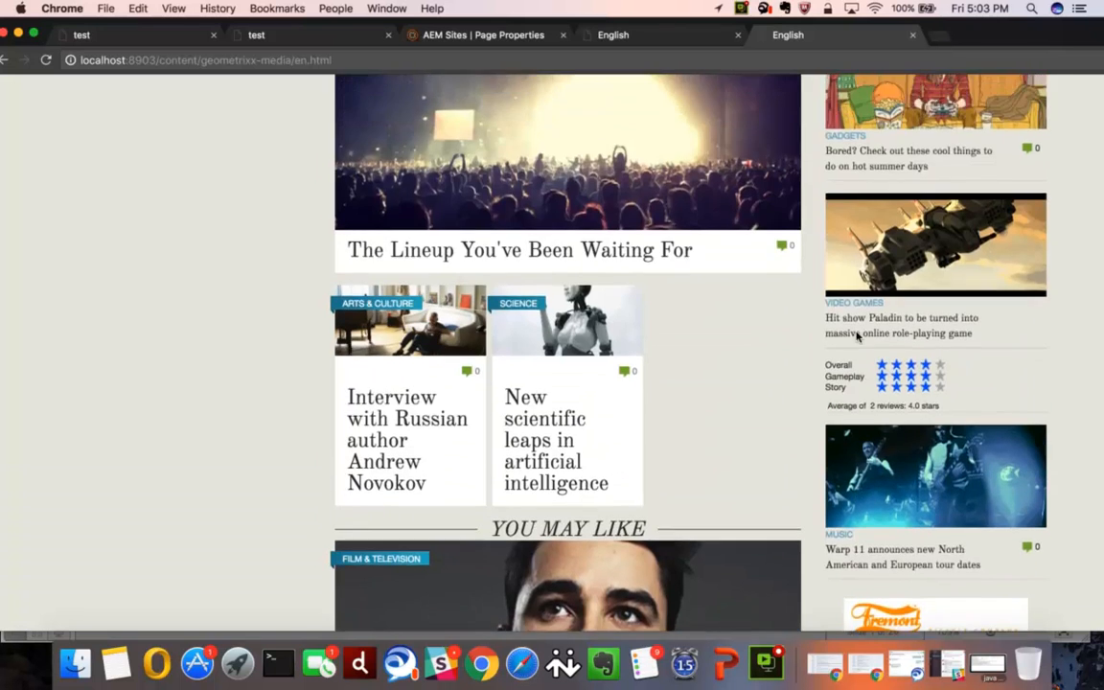
scroll(577, 354, up, 3)
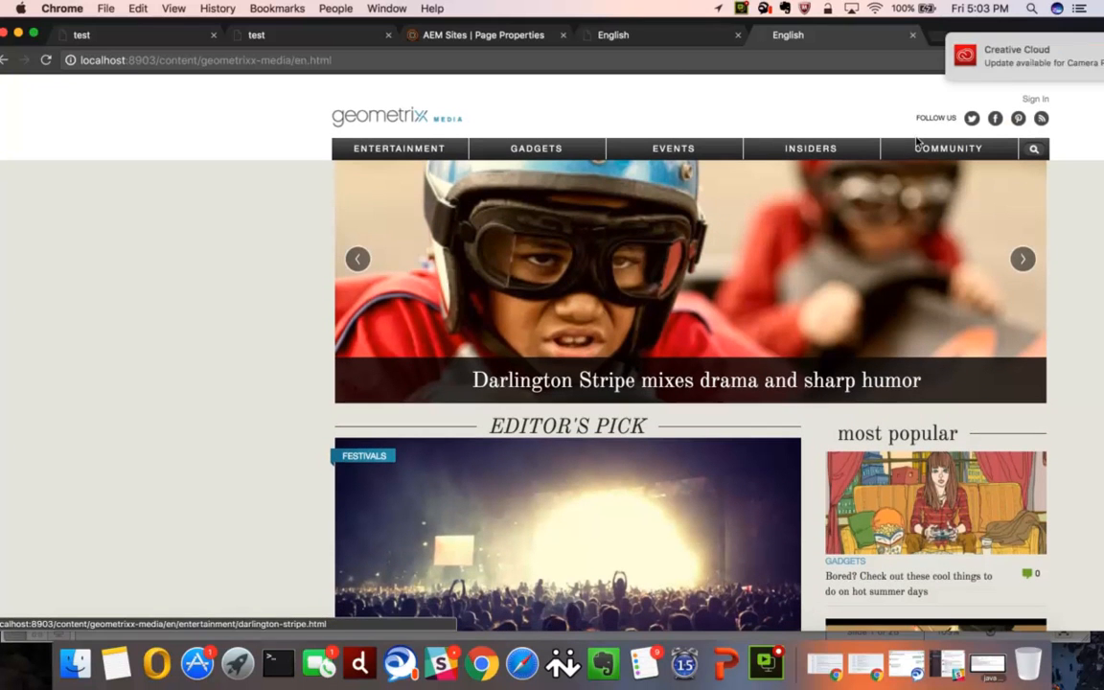
scroll(886, 335, down, 5)
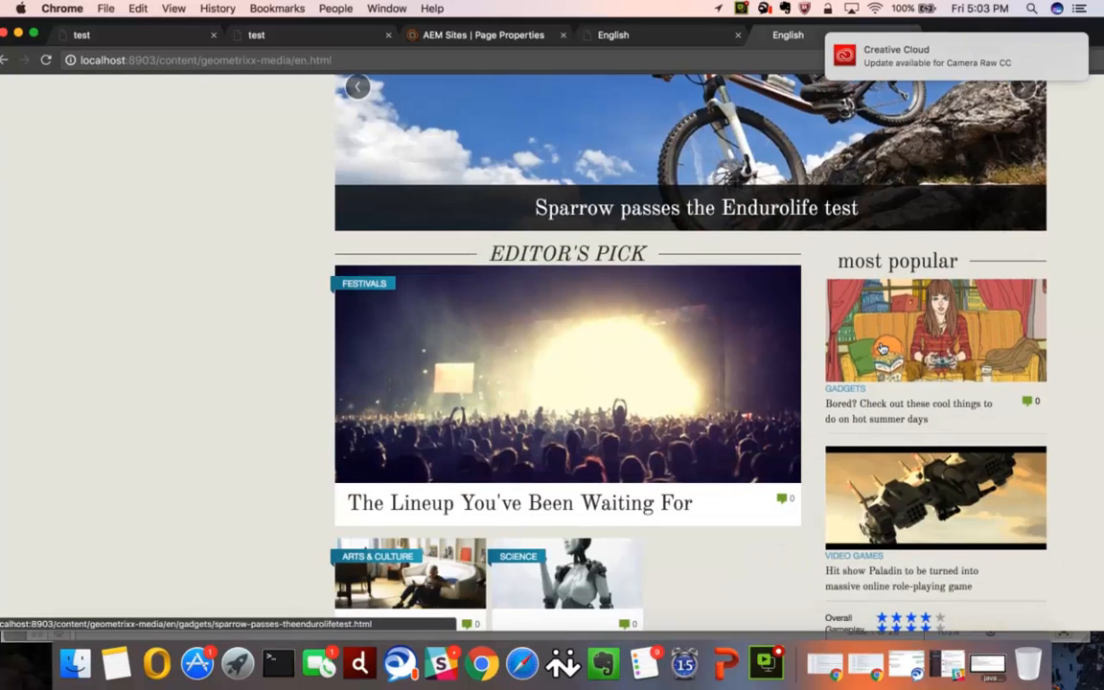
scroll(882, 348, down, 3)
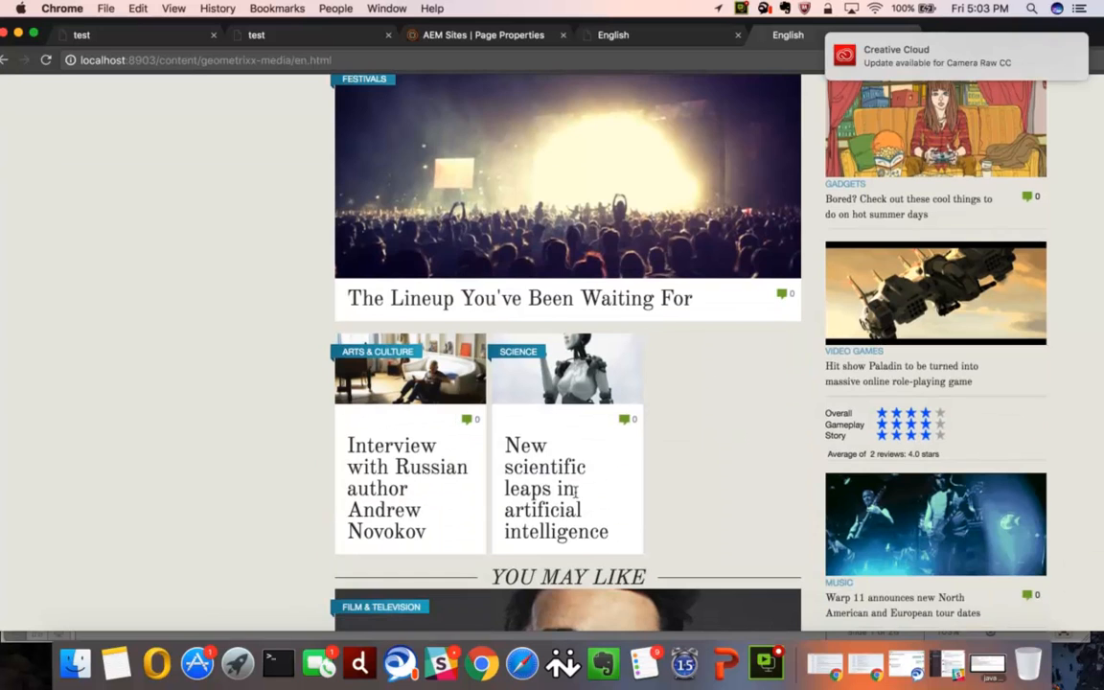
scroll(569, 498, down, 3)
scroll(568, 498, down, 10)
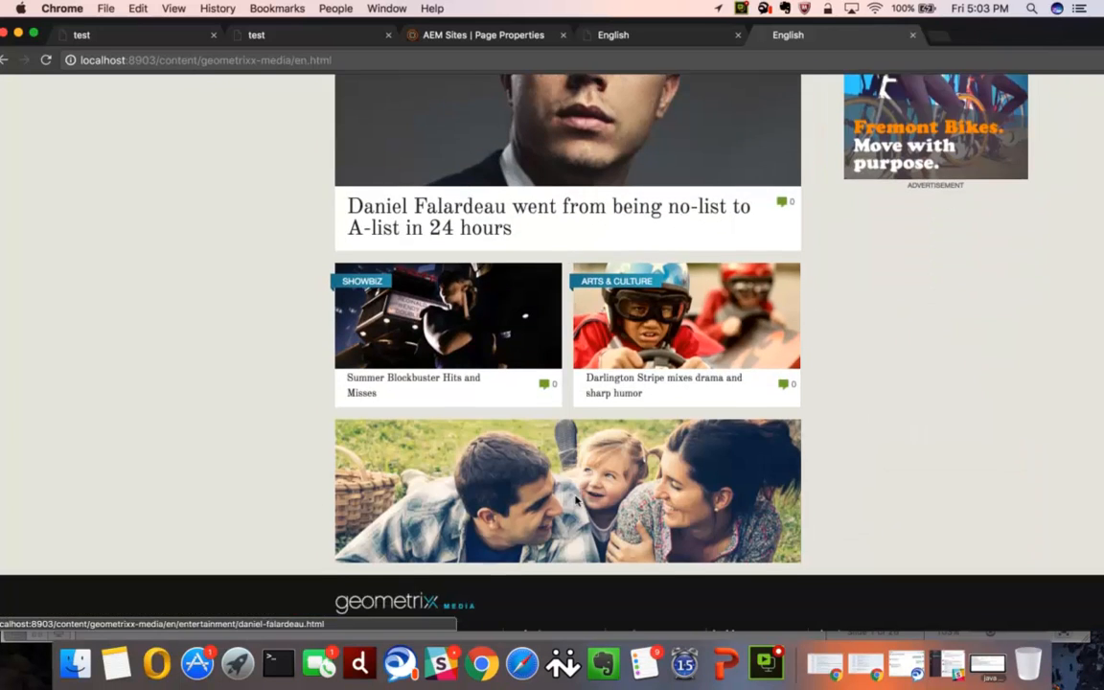
scroll(575, 499, down, 2)
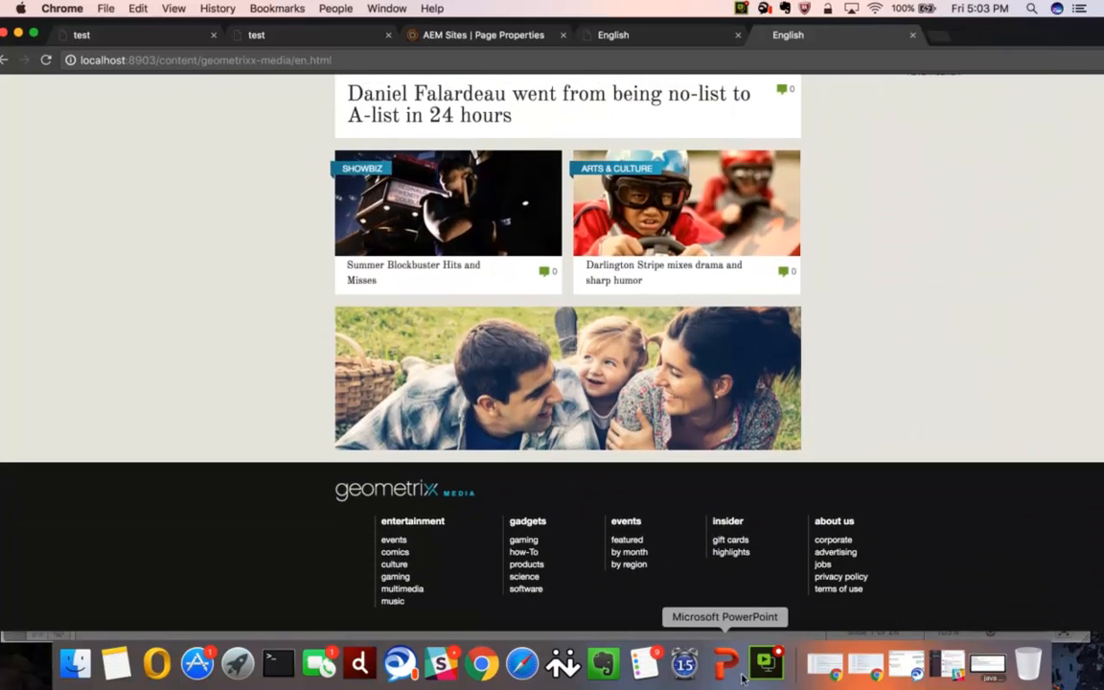